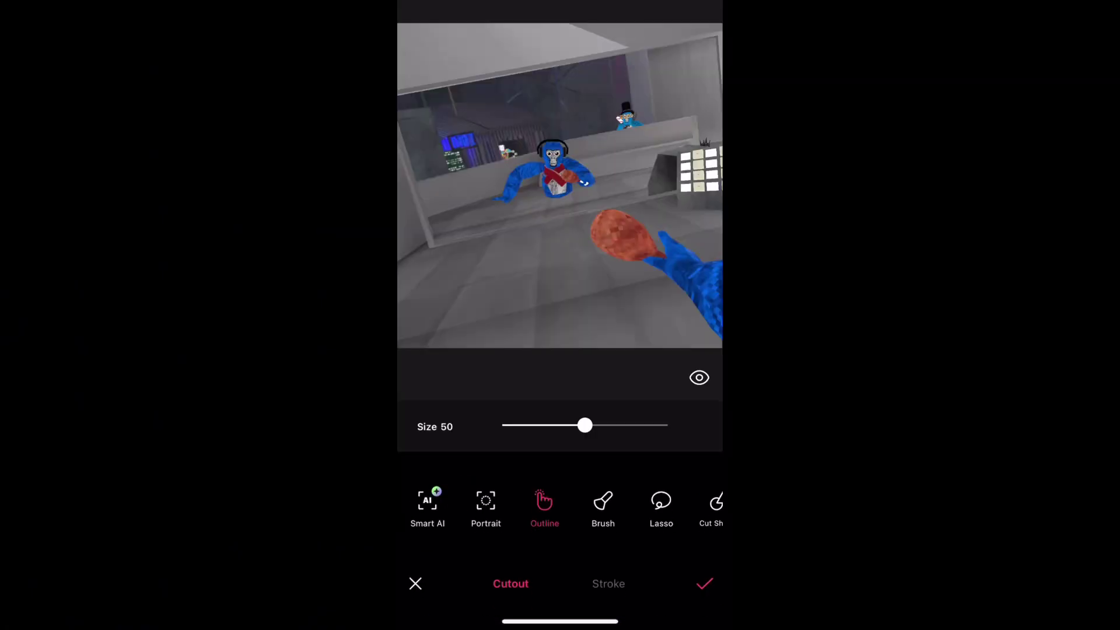
# Outline the blue gorilla and its outstretched arm, confirm, then enlarge and rotate the sticker.
pyautogui.scroll(3, 560, 228)
pyautogui.moveTo(493, 223)
pyautogui.mouseDown()
pyautogui.moveTo(650, 160)
pyautogui.moveTo(621, 218)
pyautogui.mouseUp()
pyautogui.moveTo(459, 259); pyautogui.dragTo(579, 155)
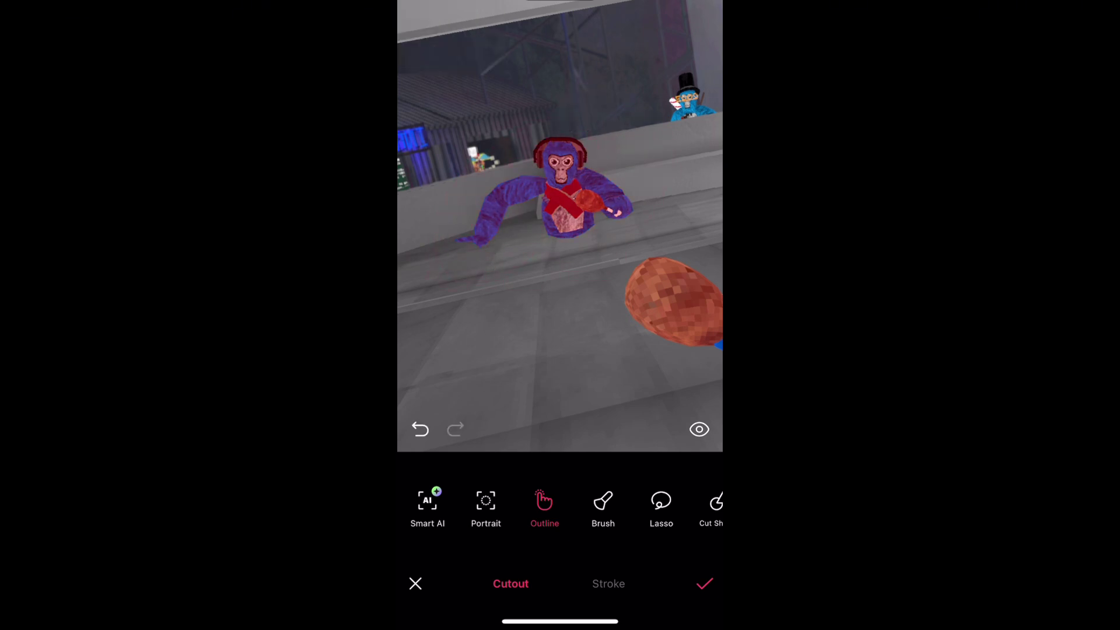
pyautogui.click(705, 583)
pyautogui.moveTo(617, 219); pyautogui.dragTo(606, 250)
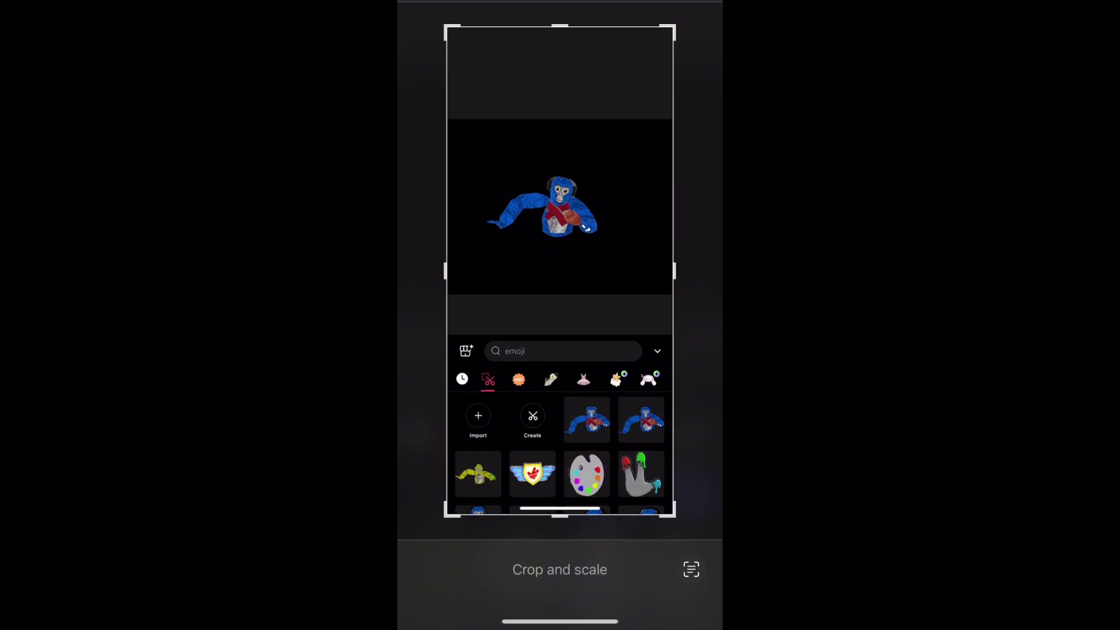
# Trim the screenshot's bottom and add a blue gorilla sticker to the canvas.
pyautogui.moveTo(559, 516); pyautogui.dragTo(560, 293)
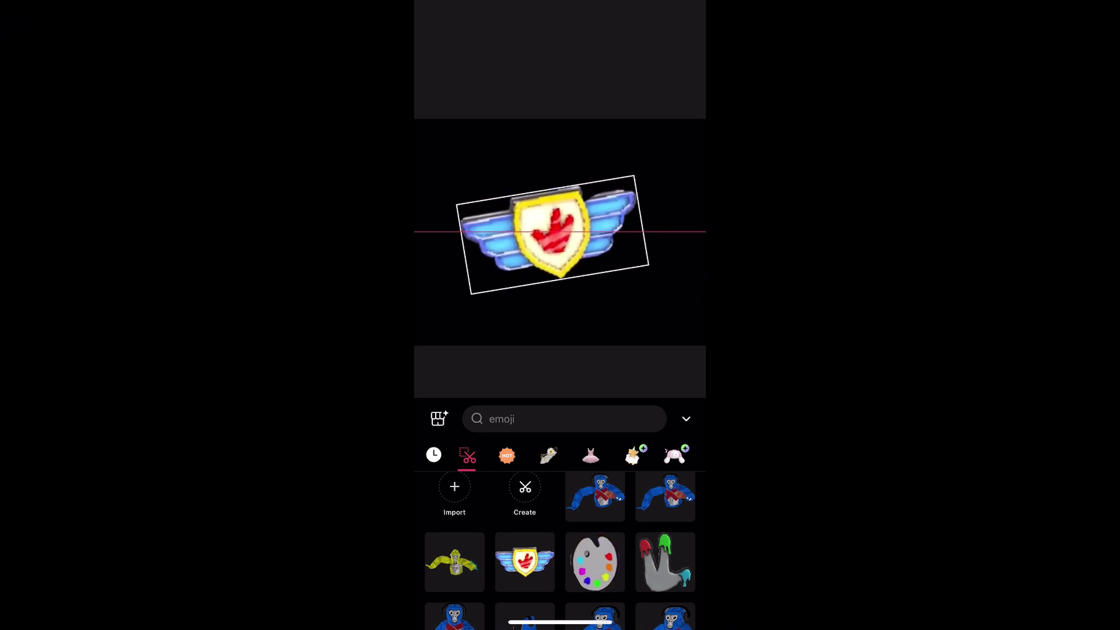
pyautogui.scroll(-5, 560, 551)
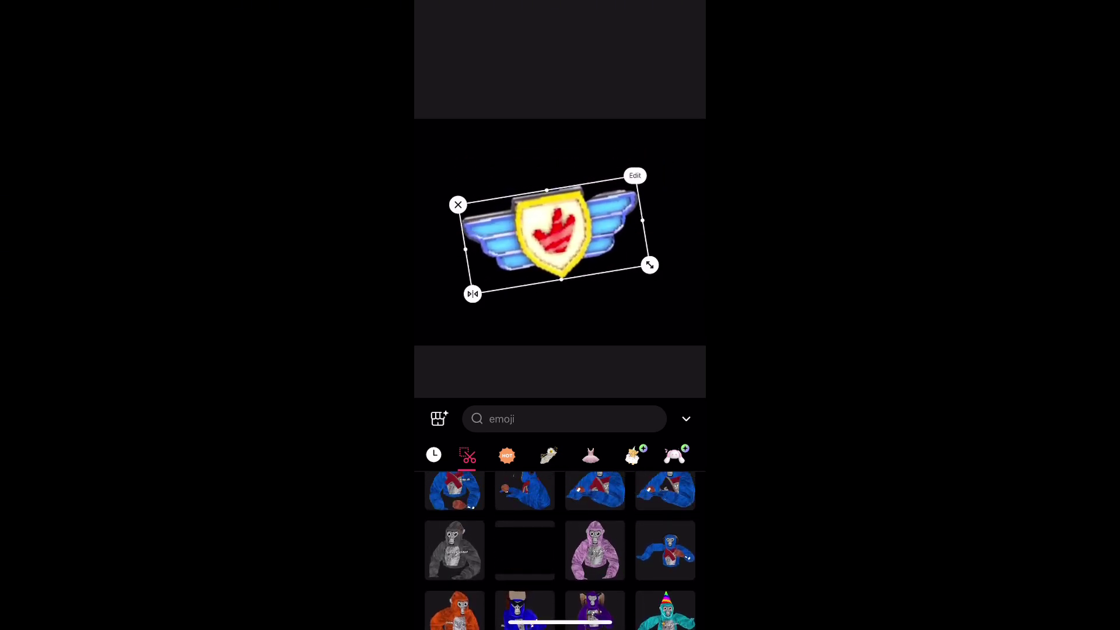
pyautogui.scroll(5, 560, 552)
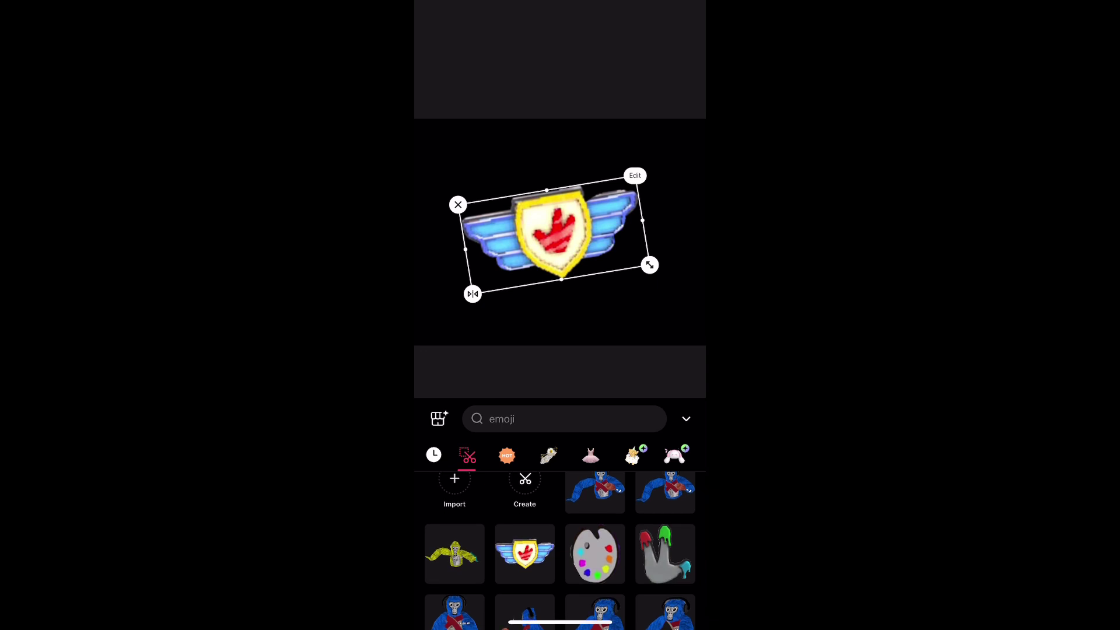
pyautogui.scroll(-2, 560, 551)
pyautogui.click(454, 536)
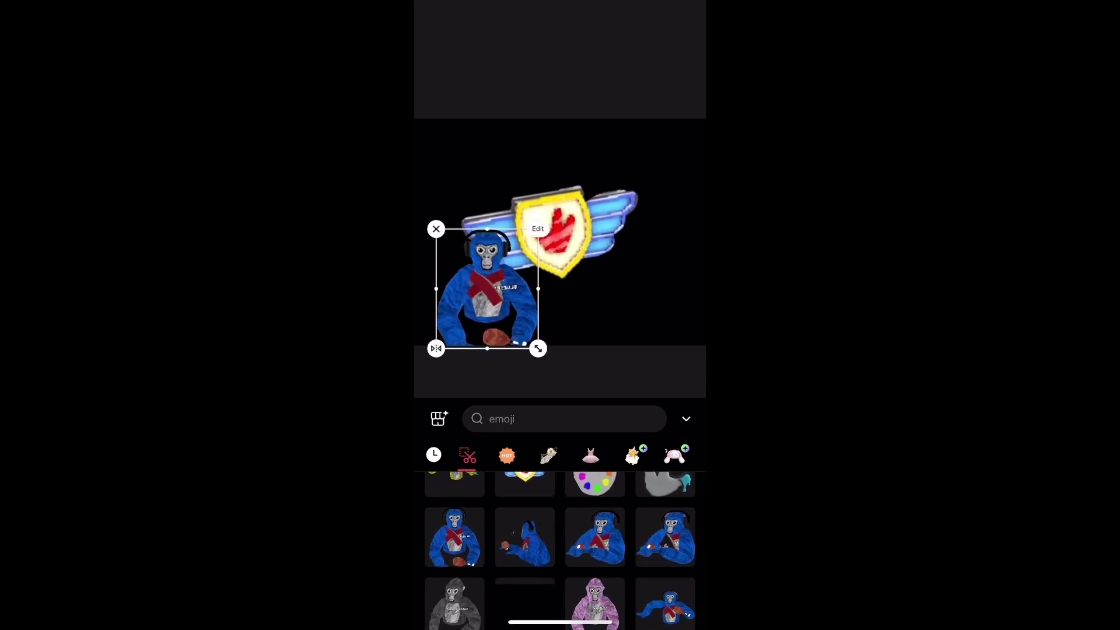
# Center the gorilla over the winged shield, then rotate and resize the shield.
pyautogui.moveTo(487, 285)
pyautogui.mouseDown()
pyautogui.moveTo(567, 262)
pyautogui.moveTo(551, 251)
pyautogui.mouseUp()
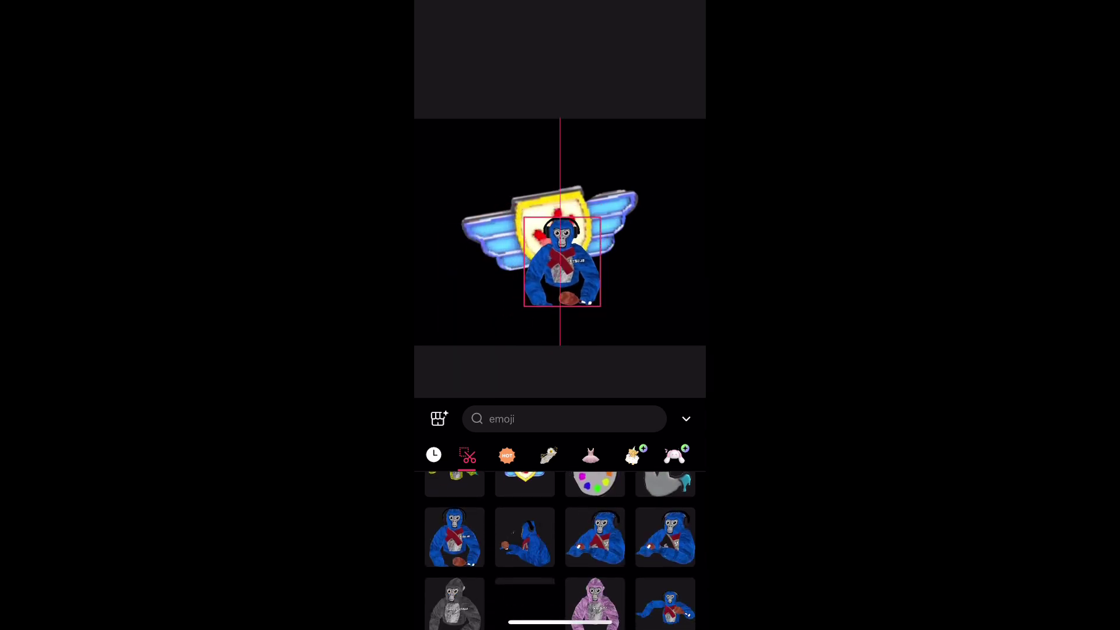
pyautogui.click(618, 224)
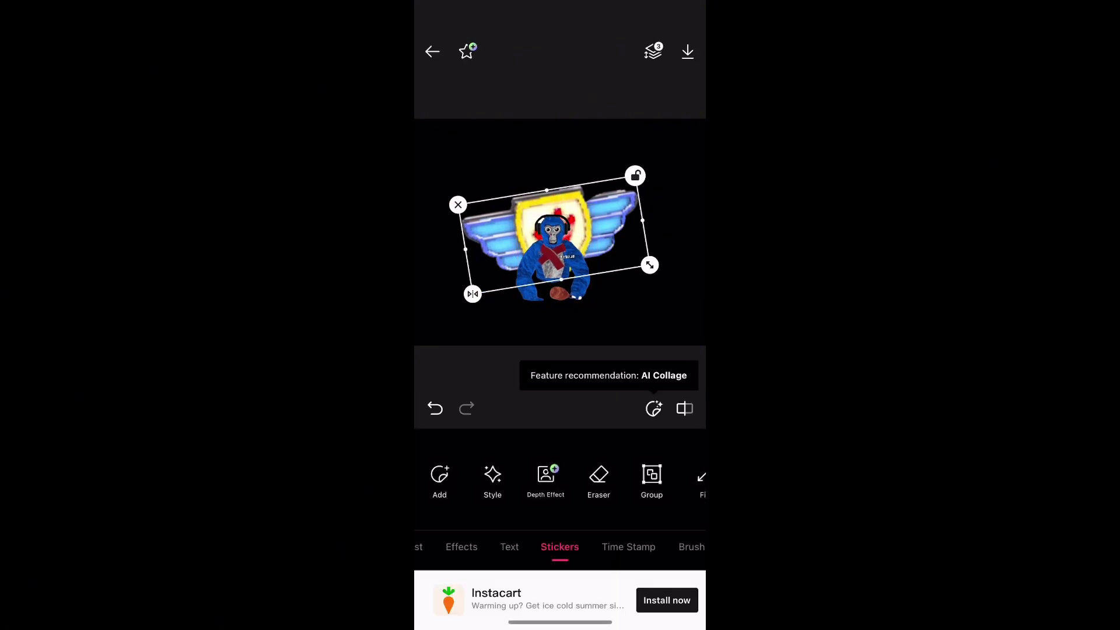
pyautogui.moveTo(649, 265); pyautogui.dragTo(677, 260)
pyautogui.click(670, 327)
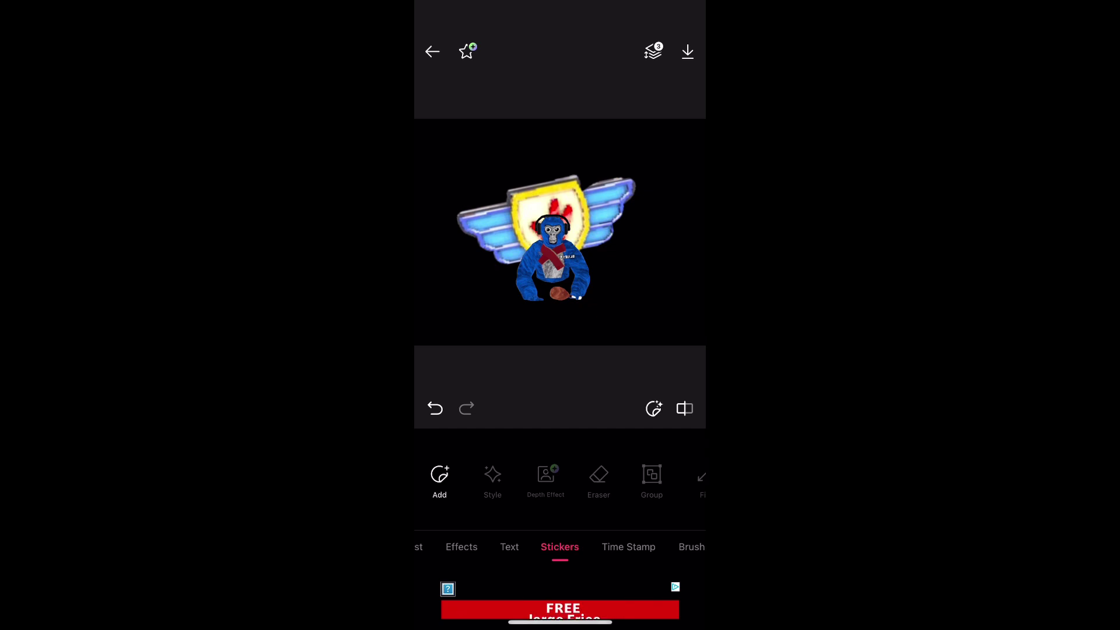
# Try a lying gorilla sticker, delete it, and add the sitting blue gorilla instead.
pyautogui.click(439, 478)
pyautogui.click(595, 507)
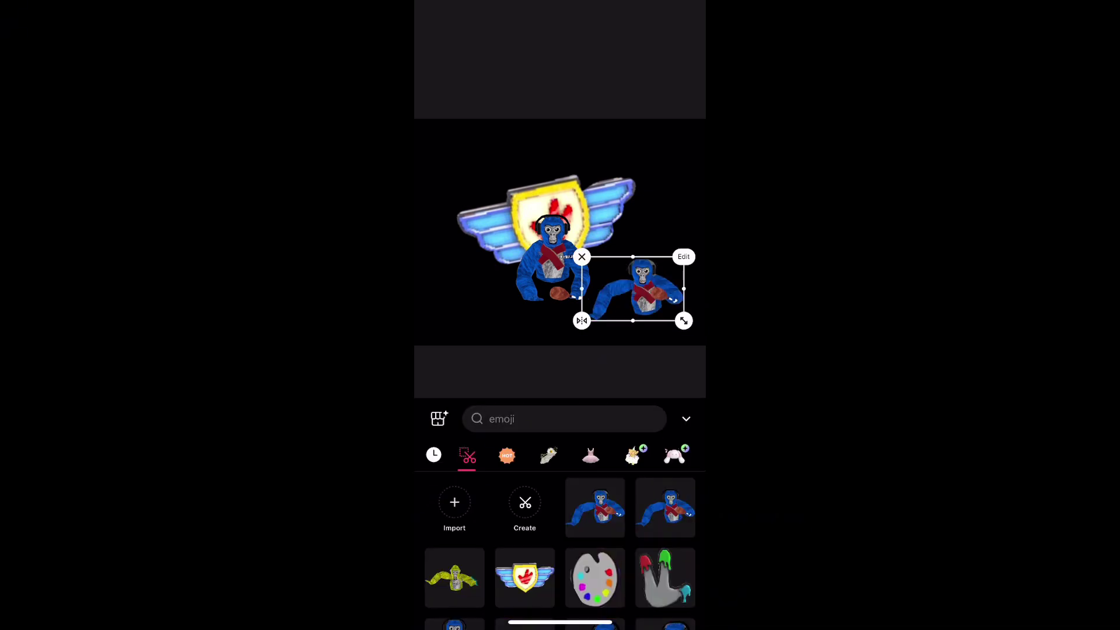
pyautogui.click(580, 255)
pyautogui.scroll(-2, 559, 551)
pyautogui.click(455, 568)
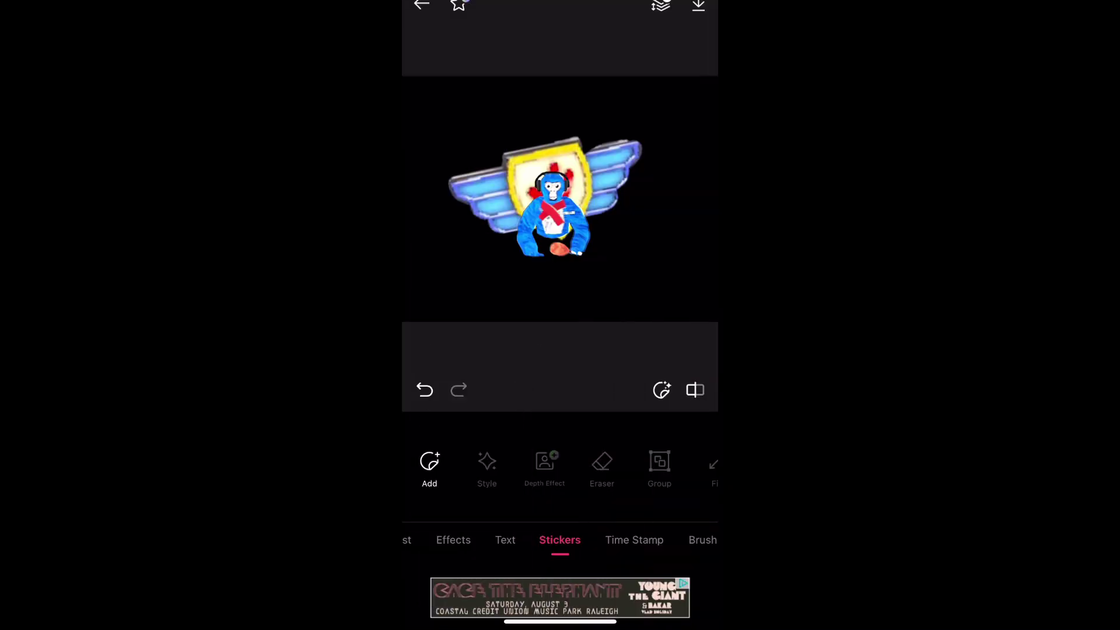
# Crop the screenshot's top and bottom bars down to the badge and save it to Photos.
pyautogui.moveTo(560, 44); pyautogui.dragTo(560, 134)
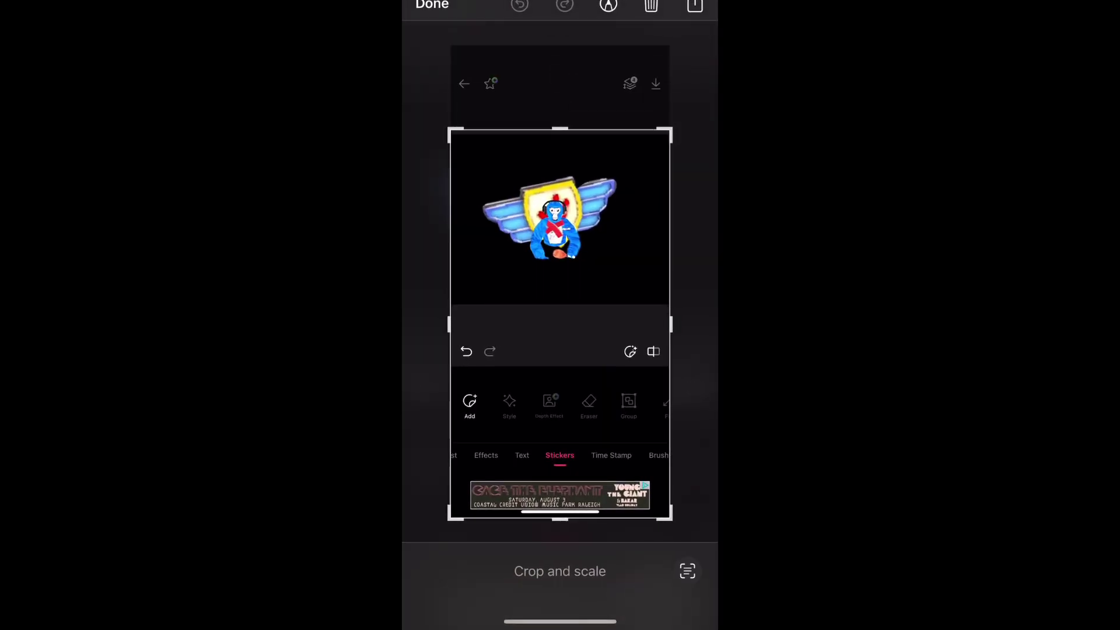
pyautogui.moveTo(560, 518); pyautogui.dragTo(560, 299)
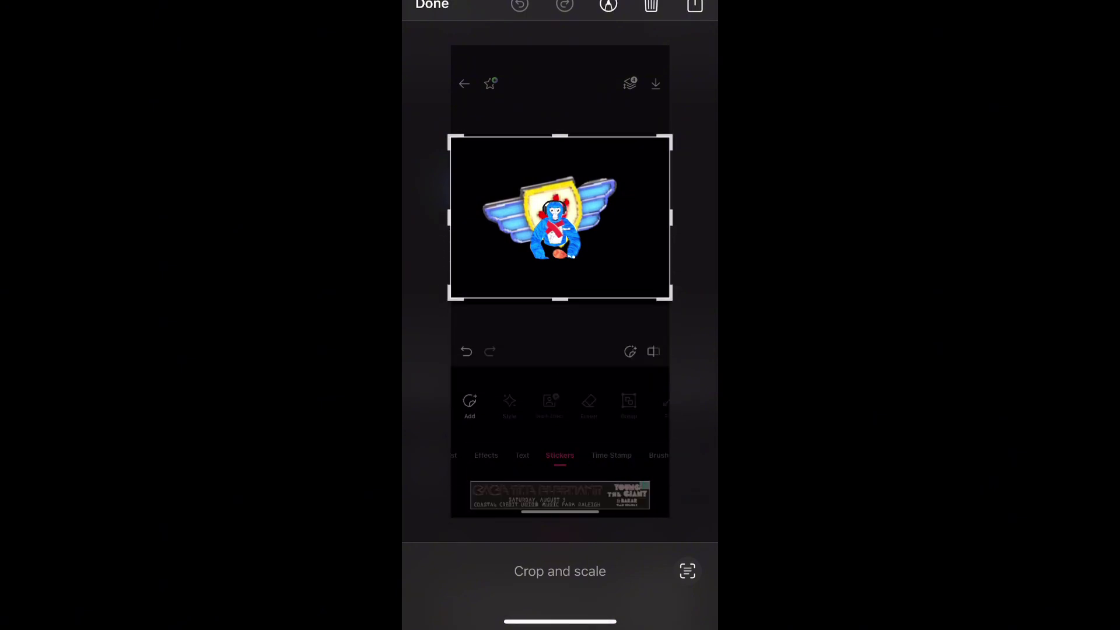
pyautogui.click(432, 5)
pyautogui.click(455, 31)
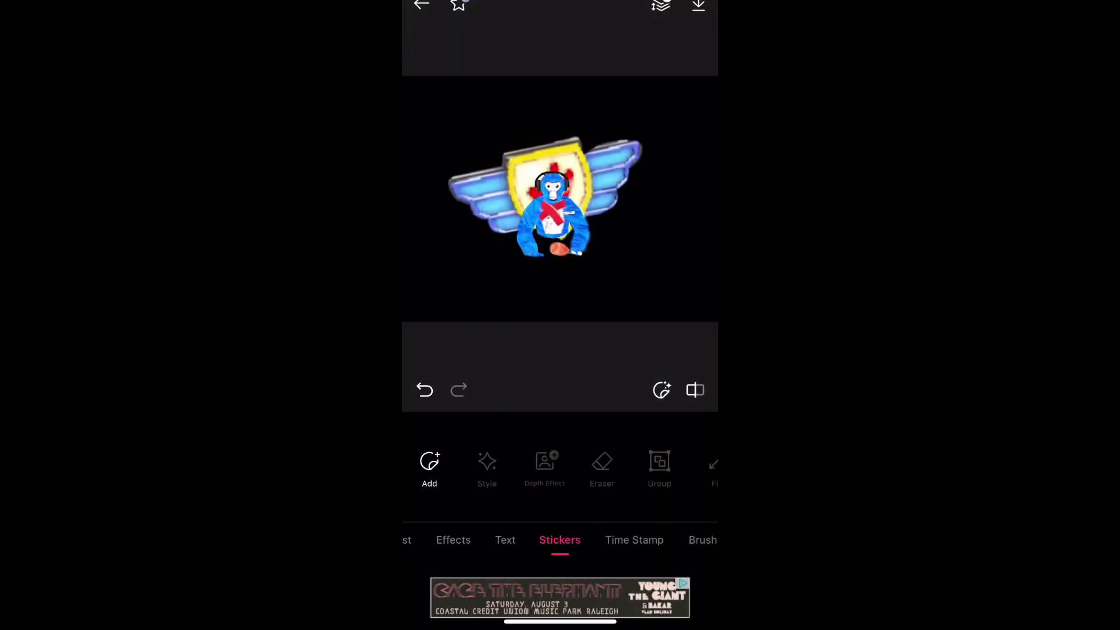
pyautogui.moveTo(560, 621); pyautogui.dragTo(560, 350)
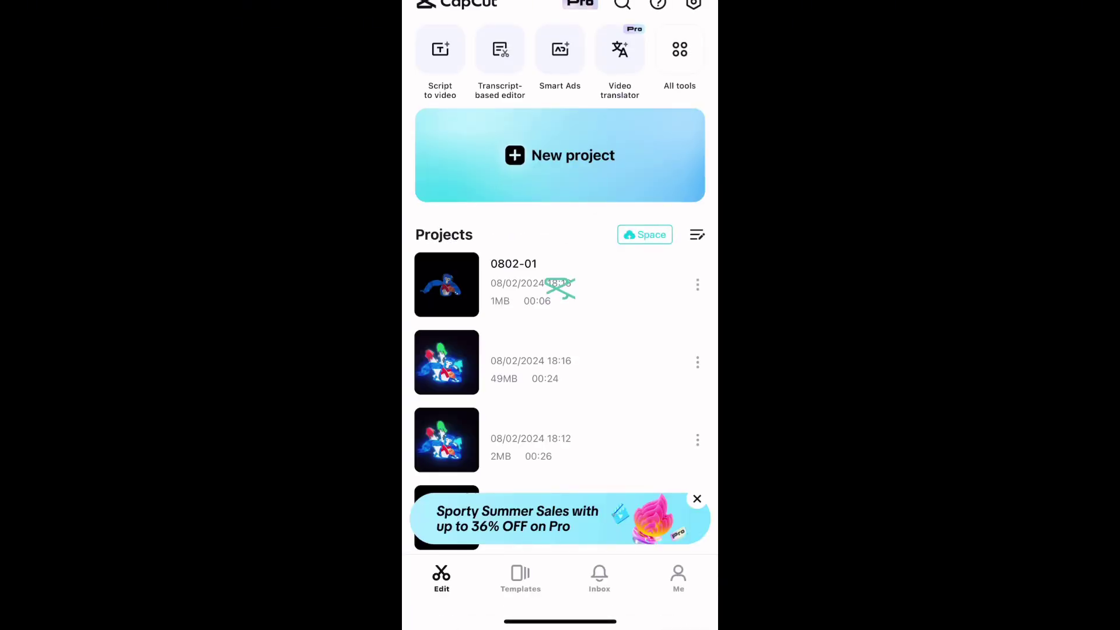
# Start a new CapCut project with the winged gorilla badge photo.
pyautogui.click(560, 155)
pyautogui.click(559, 45)
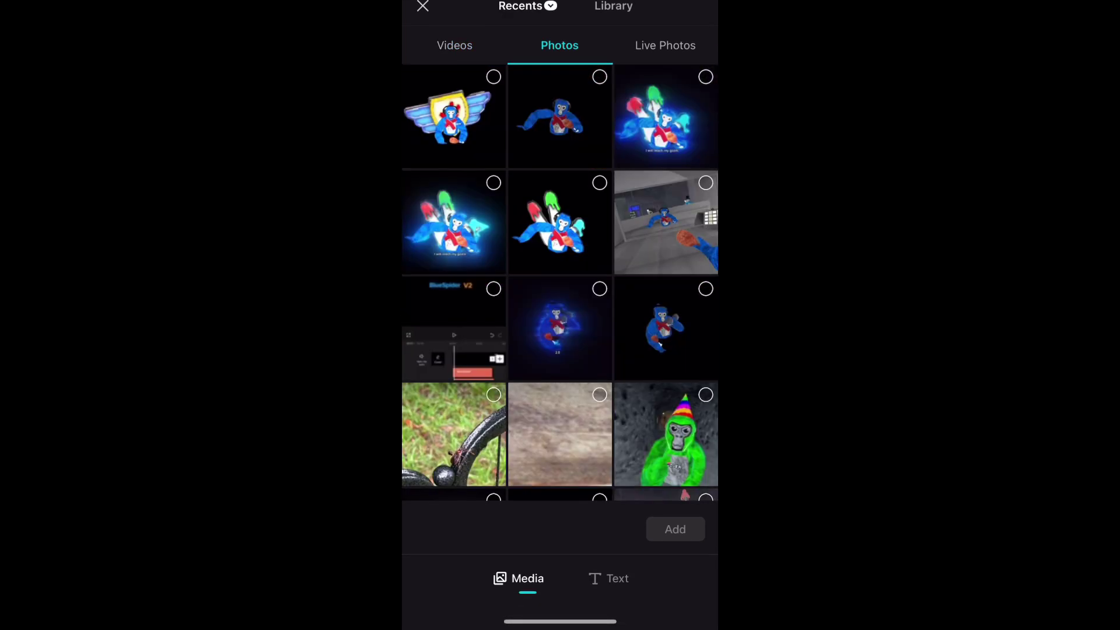
pyautogui.click(453, 117)
pyautogui.click(676, 578)
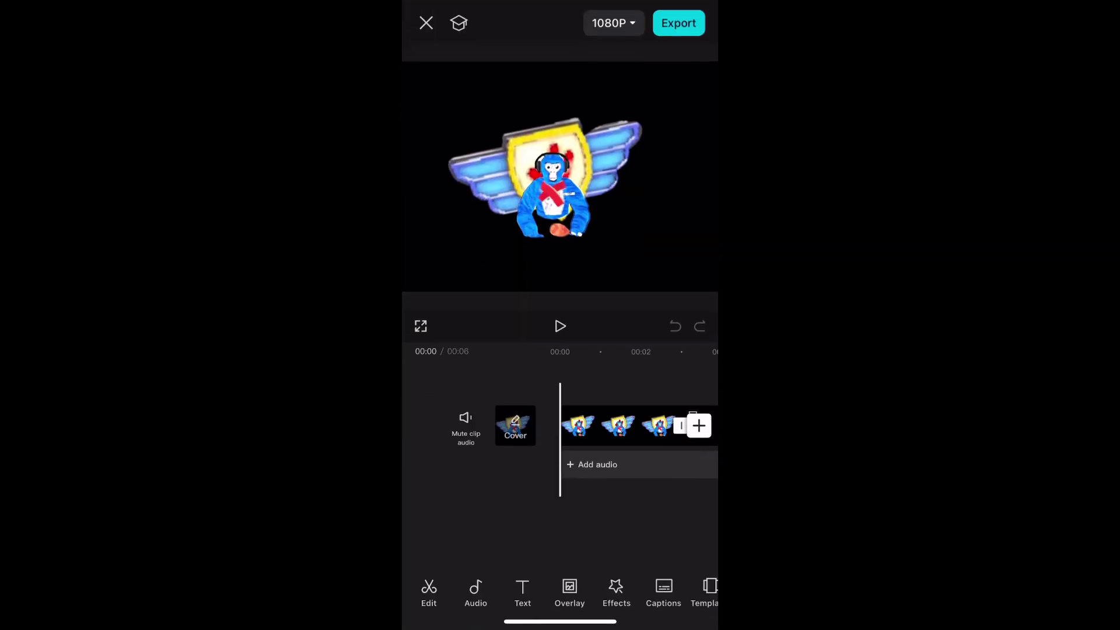
# Apply the Glowing Doubles body effect with a blue glow at intensity 100.
pyautogui.click(548, 569)
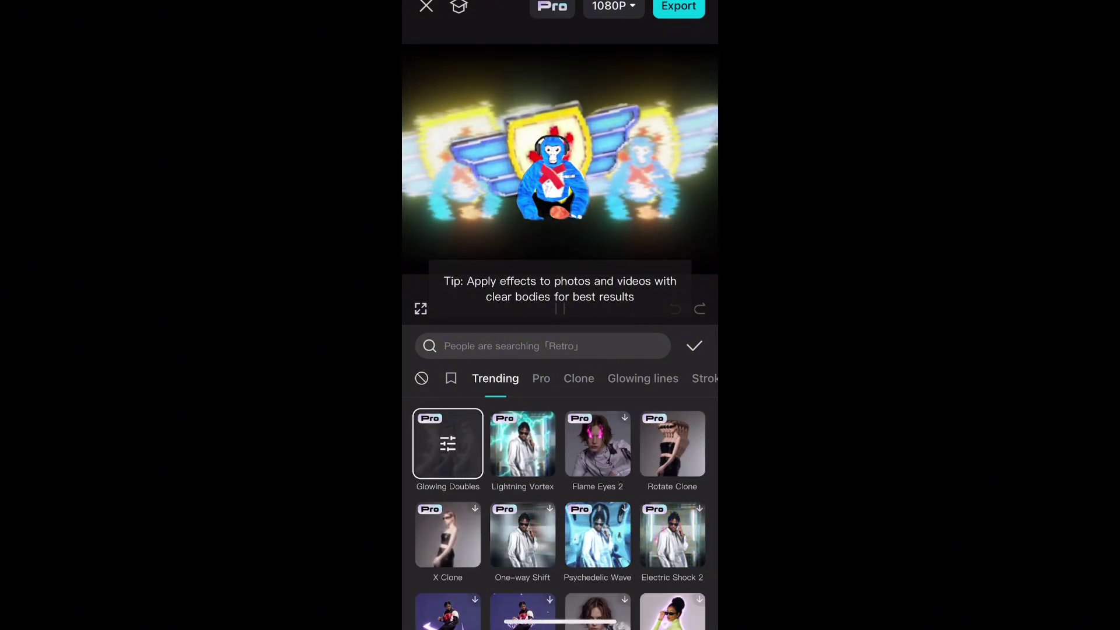
pyautogui.click(694, 346)
pyautogui.click(469, 571)
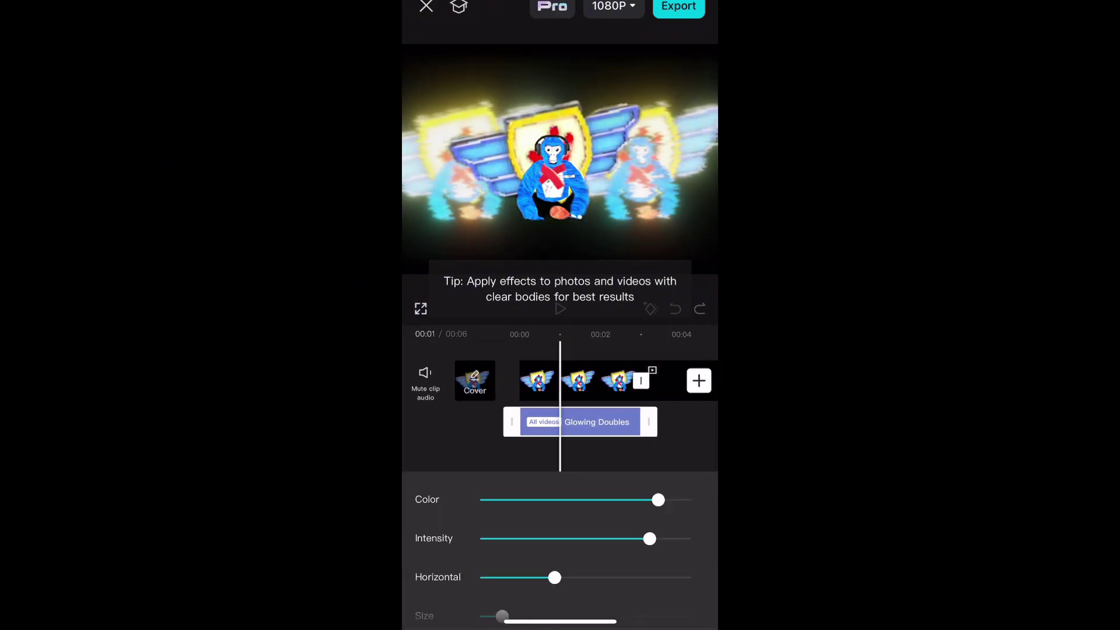
pyautogui.moveTo(619, 438)
pyautogui.mouseDown()
pyautogui.moveTo(480, 438)
pyautogui.moveTo(692, 438)
pyautogui.moveTo(544, 438)
pyautogui.mouseUp()
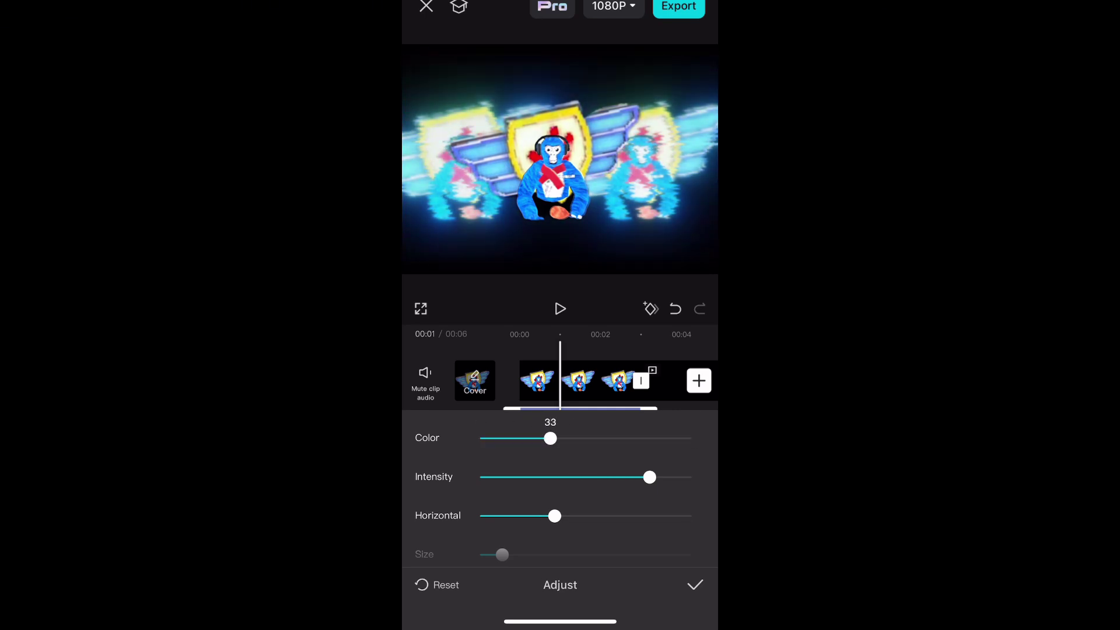
pyautogui.moveTo(649, 477); pyautogui.dragTo(691, 477)
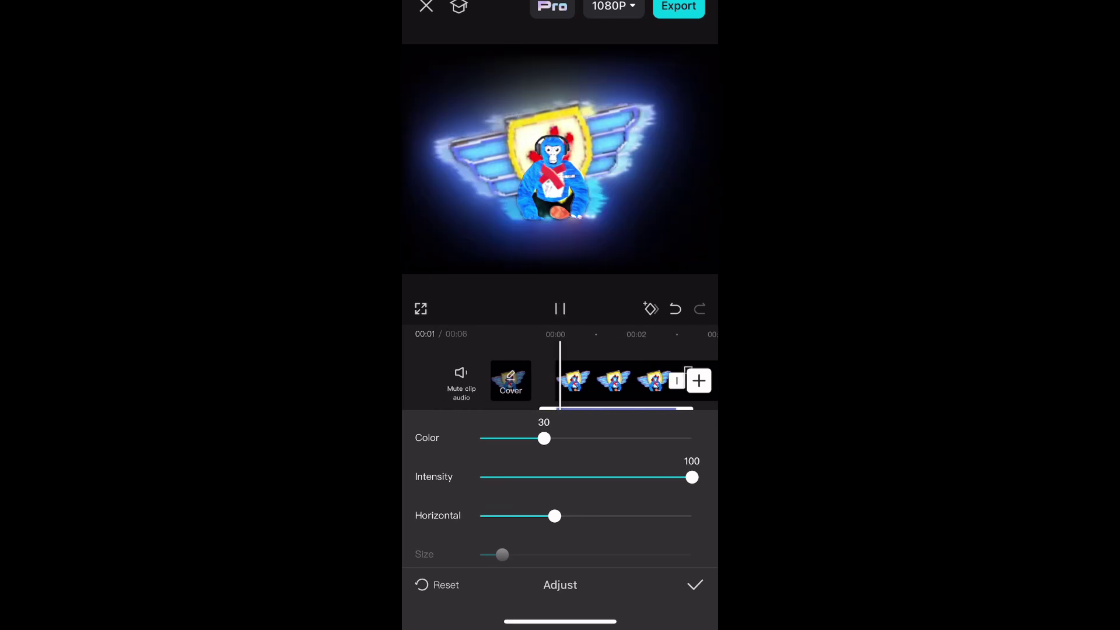
pyautogui.moveTo(555, 516)
pyautogui.mouseDown()
pyautogui.moveTo(667, 515)
pyautogui.moveTo(480, 516)
pyautogui.moveTo(691, 490)
pyautogui.mouseUp()
pyautogui.scroll(-2, 560, 496)
pyautogui.click(695, 584)
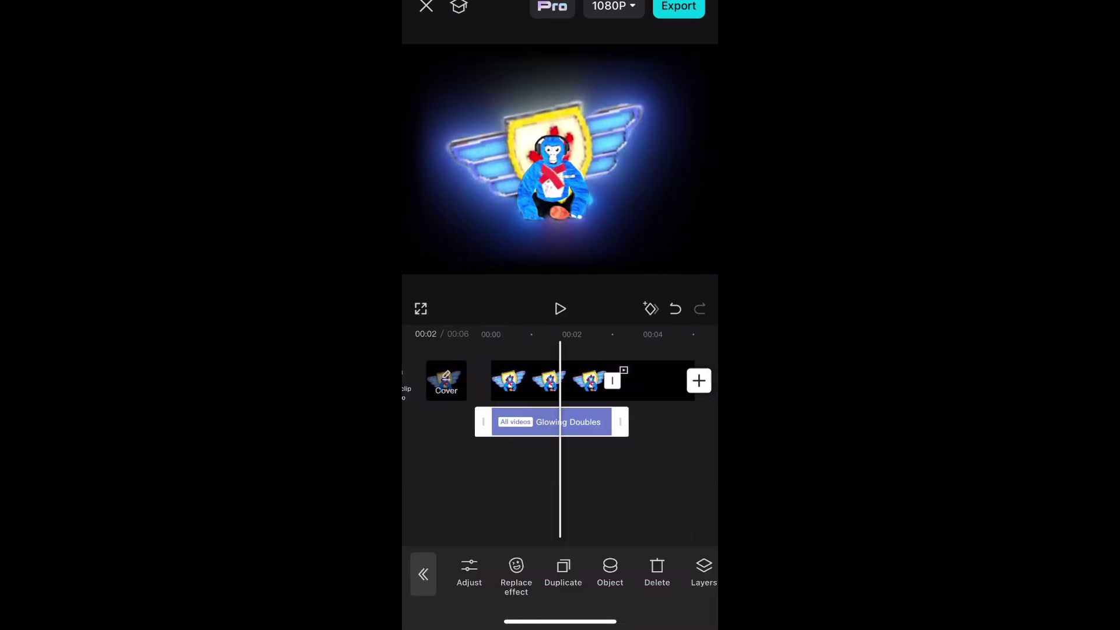
# Set the glow's horizontal spread to 31, then add the caption SUBSCRIBE.
pyautogui.click(469, 571)
pyautogui.moveTo(479, 515)
pyautogui.mouseDown()
pyautogui.moveTo(692, 515)
pyautogui.moveTo(480, 516)
pyautogui.mouseUp()
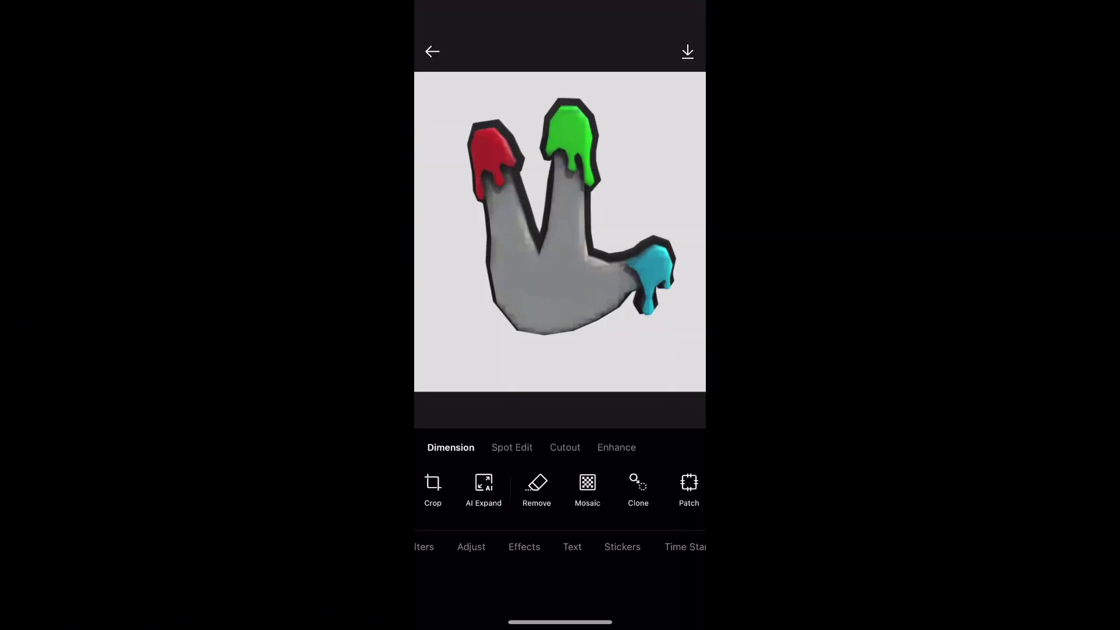
pyautogui.click(500, 547)
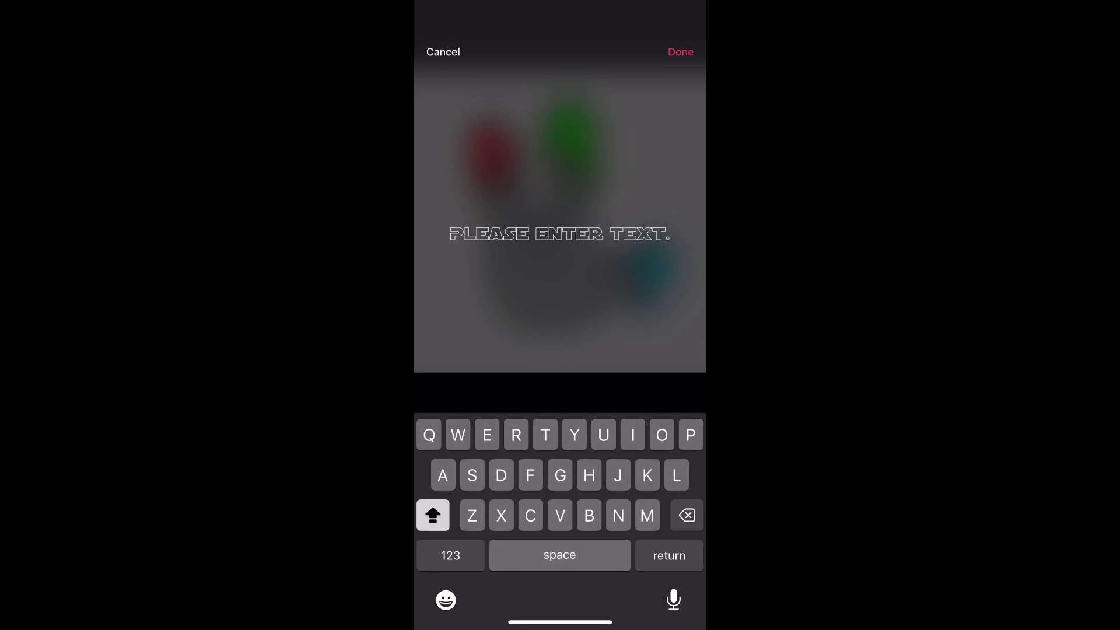
pyautogui.write('SUBS')
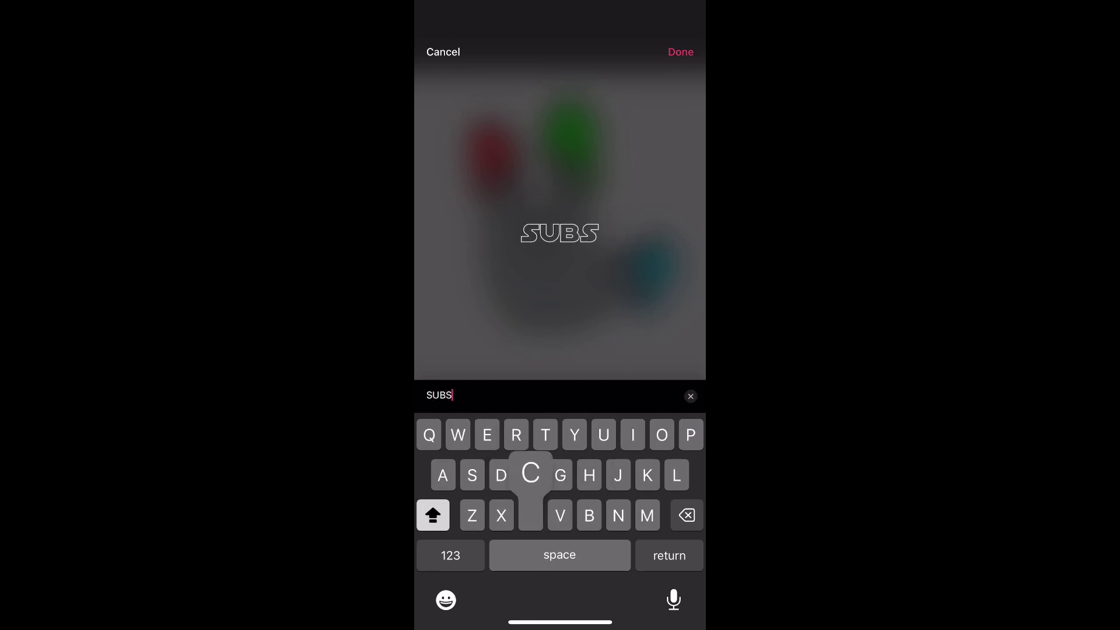
pyautogui.write('CRIBE')
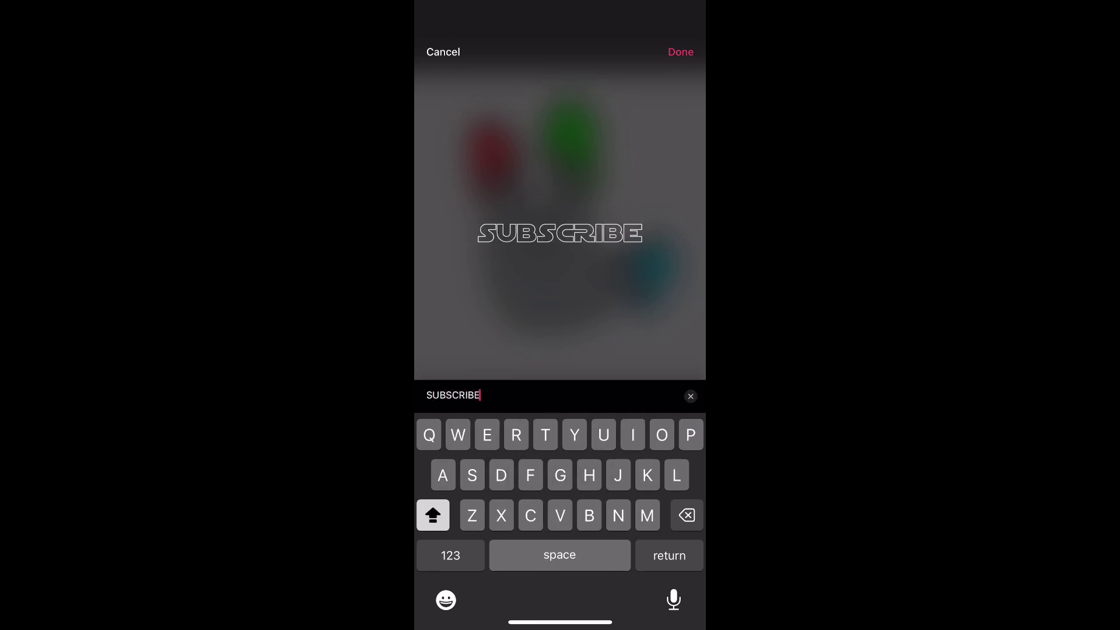
pyautogui.press('Return')
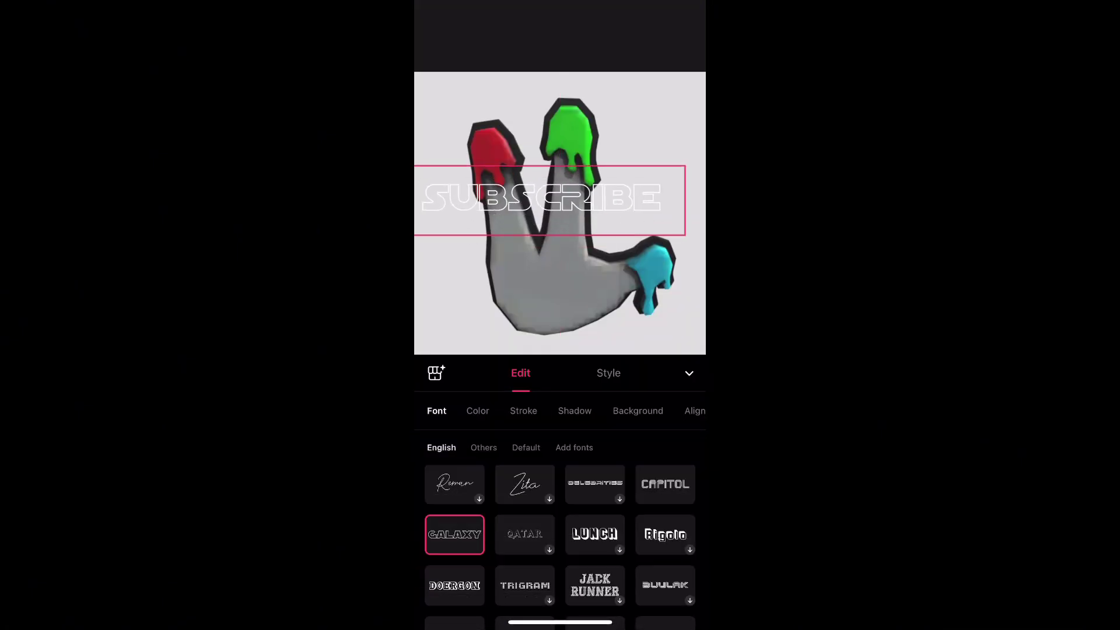
# Colour the SUBSCRIBE text red.
pyautogui.click(478, 411)
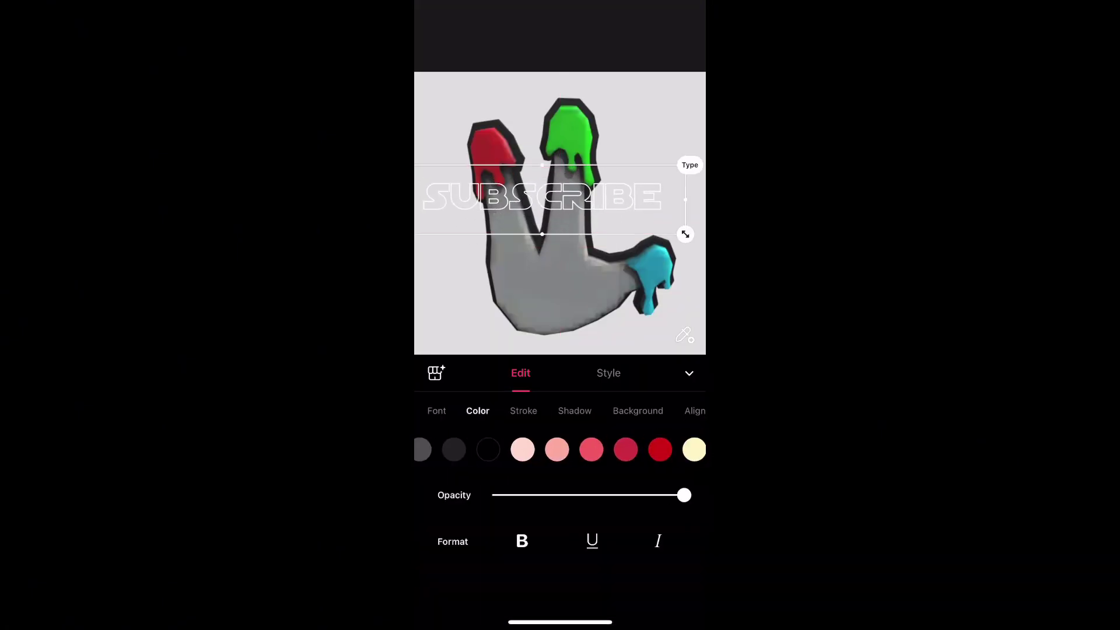
pyautogui.click(659, 449)
pyautogui.click(663, 449)
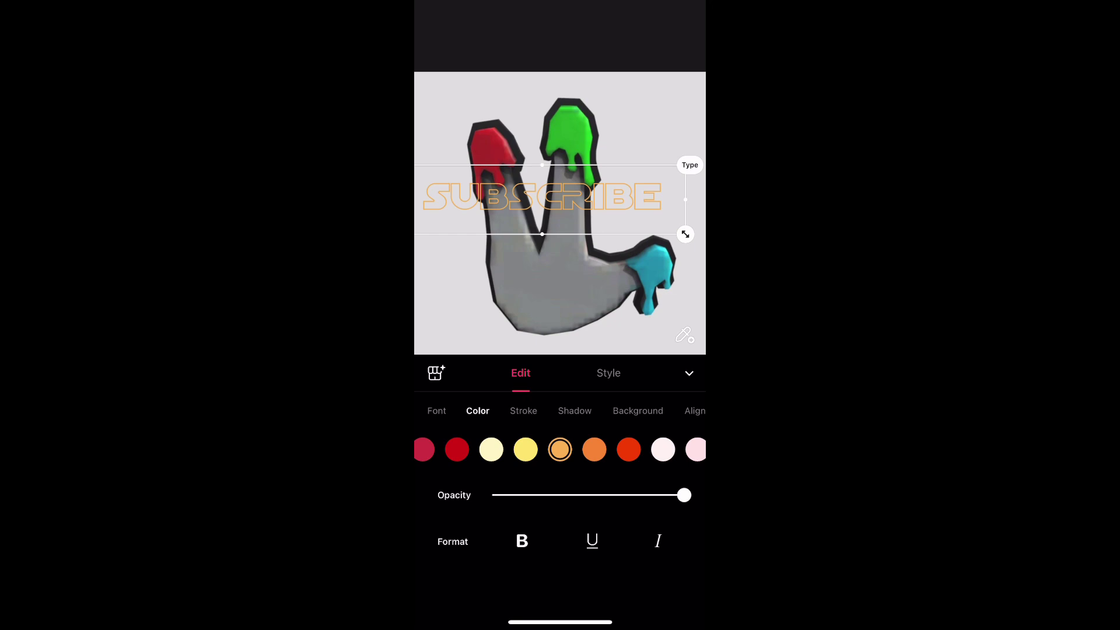
pyautogui.click(456, 449)
# Give SUBSCRIBE a thick black stroke (~44) and a black shadow at 100% opacity.
pyautogui.click(523, 410)
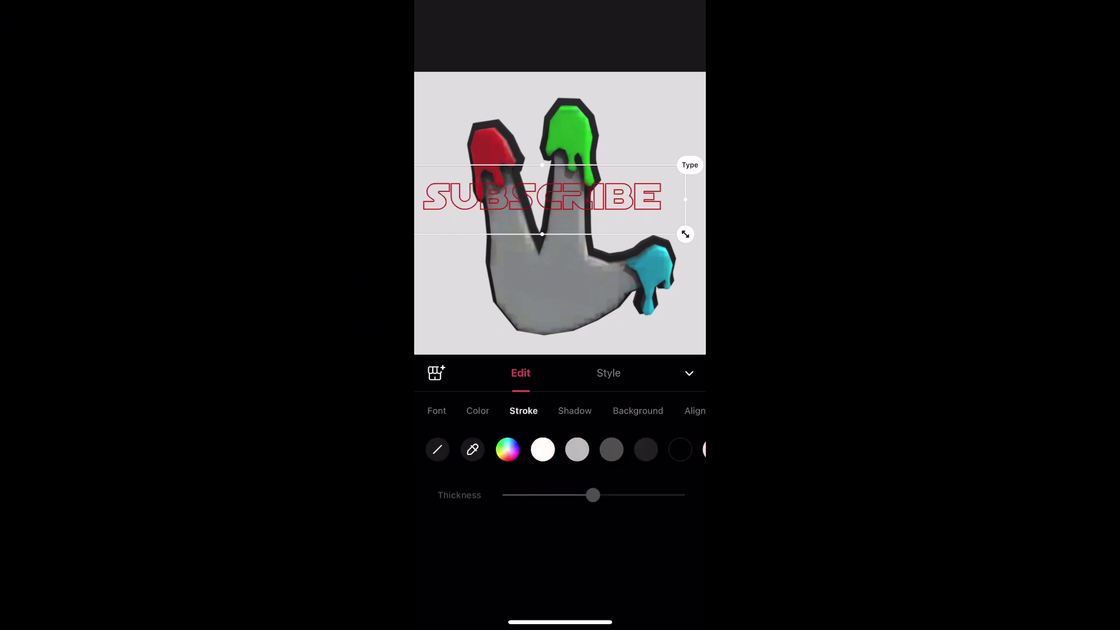
pyautogui.click(680, 449)
pyautogui.moveTo(593, 494)
pyautogui.mouseDown()
pyautogui.moveTo(652, 495)
pyautogui.moveTo(583, 495)
pyautogui.mouseUp()
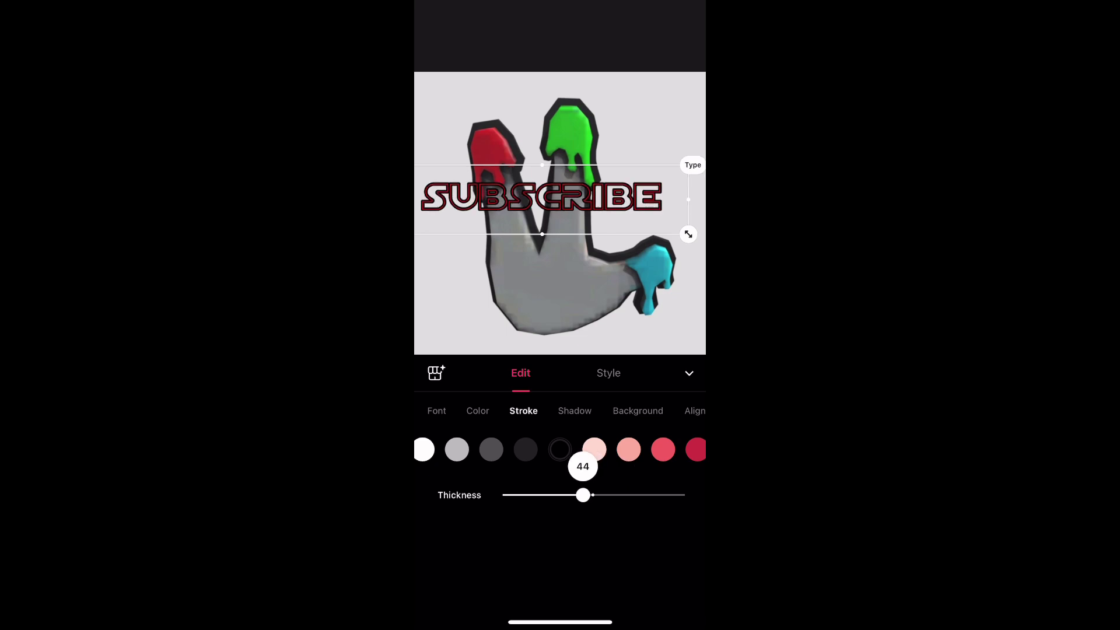
pyautogui.click(575, 410)
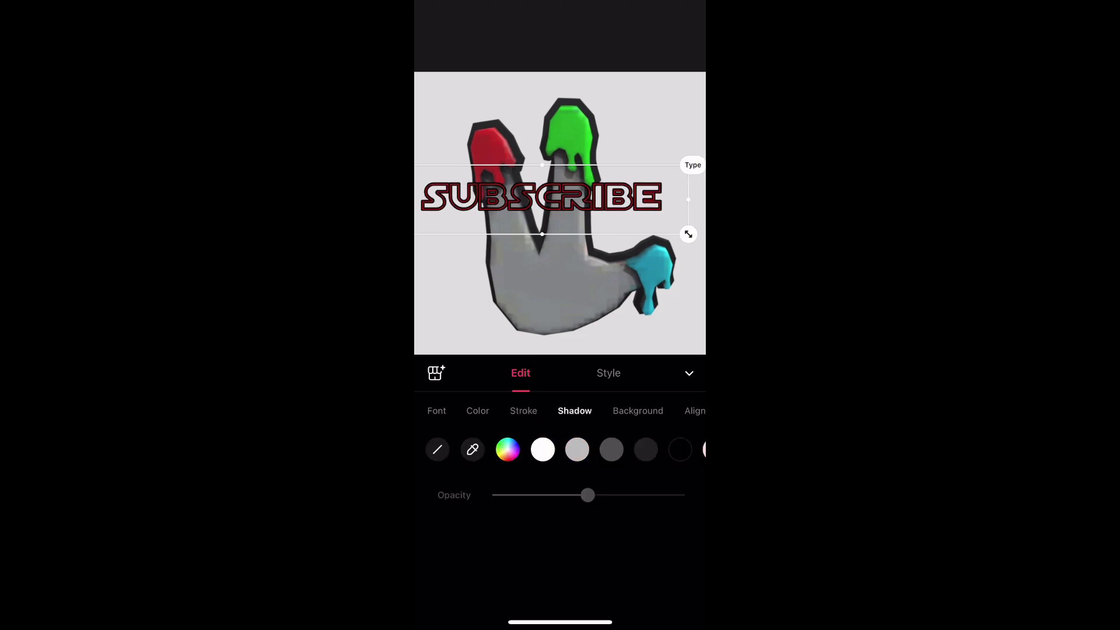
pyautogui.click(680, 449)
pyautogui.moveTo(593, 494); pyautogui.dragTo(684, 495)
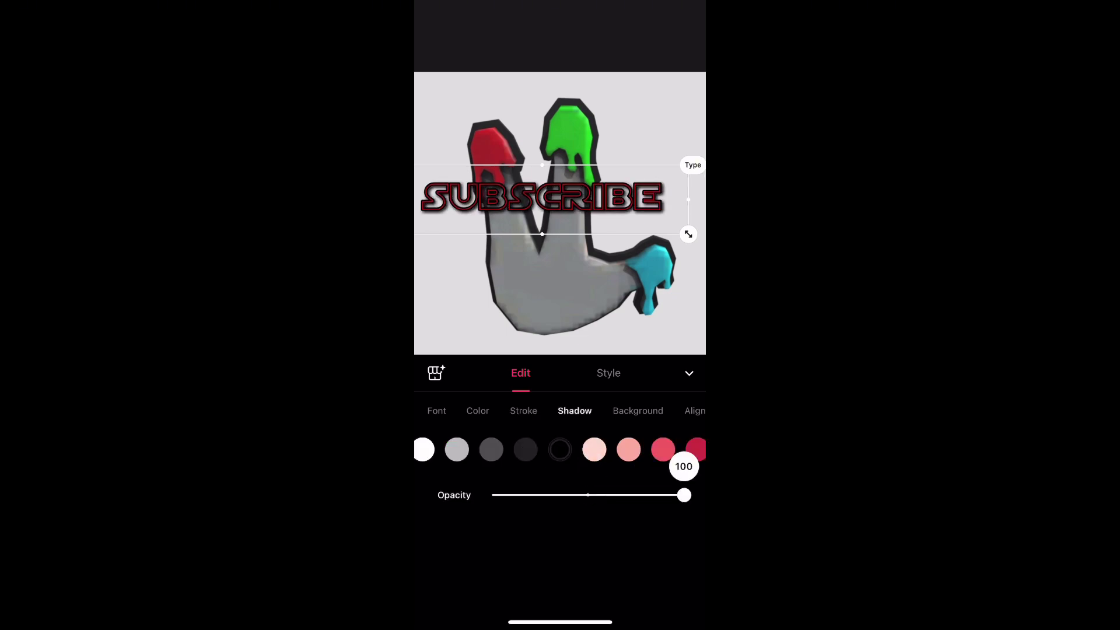
pyautogui.click(689, 373)
# Place a large gorilla on the palm and a second gorilla with Color Dodge blending.
pyautogui.click(595, 508)
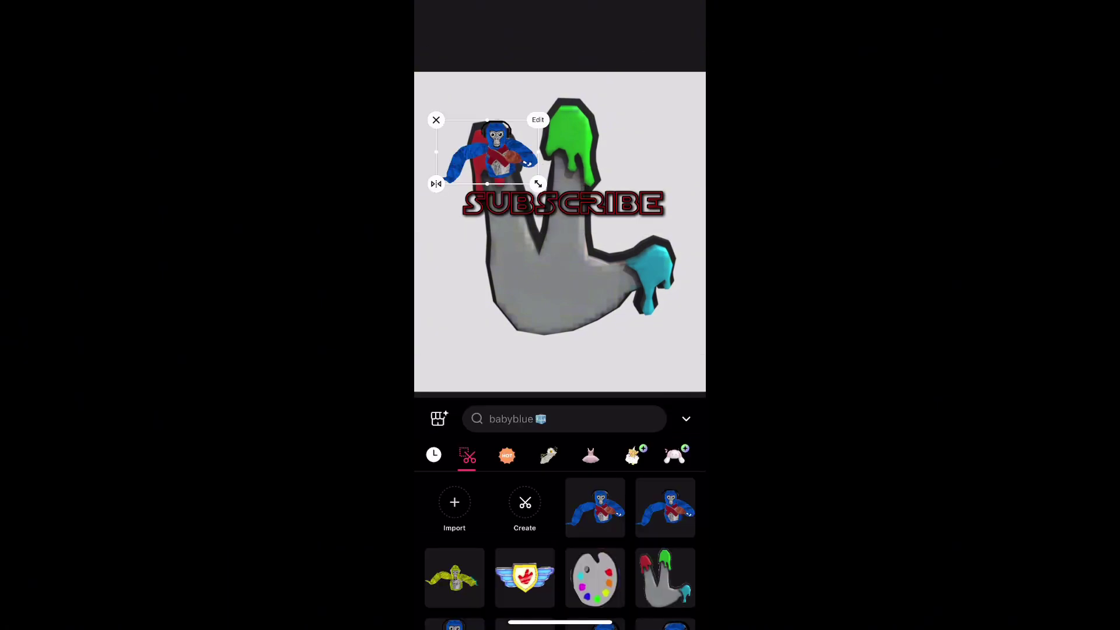
pyautogui.moveTo(487, 151)
pyautogui.mouseDown()
pyautogui.moveTo(545, 213)
pyautogui.moveTo(556, 251)
pyautogui.mouseUp()
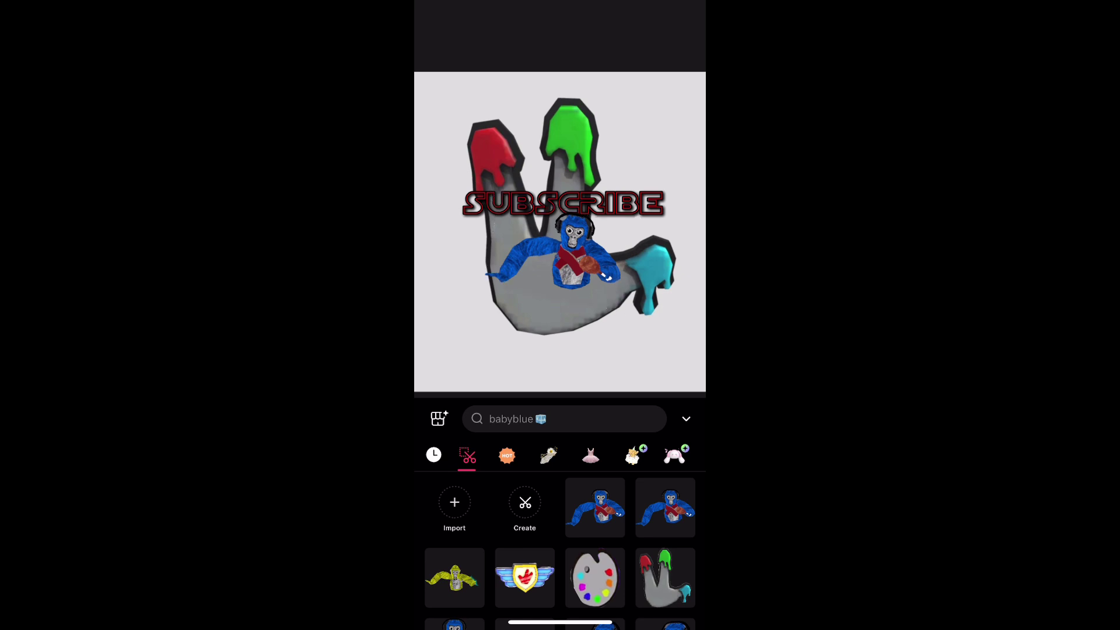
pyautogui.click(595, 507)
pyautogui.click(686, 419)
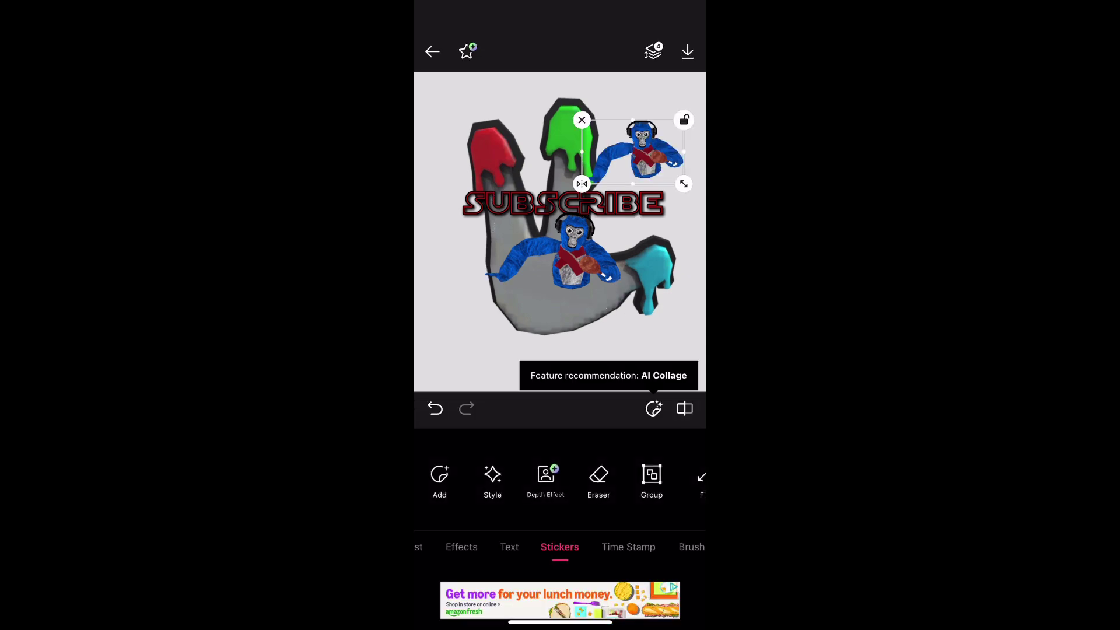
pyautogui.click(507, 594)
pyautogui.click(698, 452)
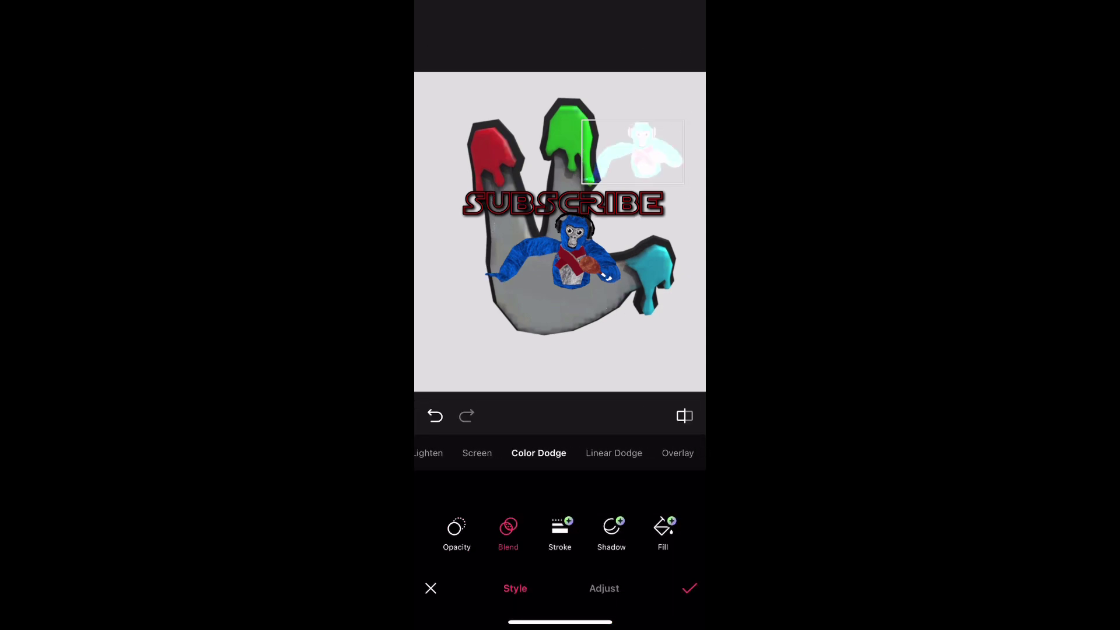
pyautogui.click(689, 587)
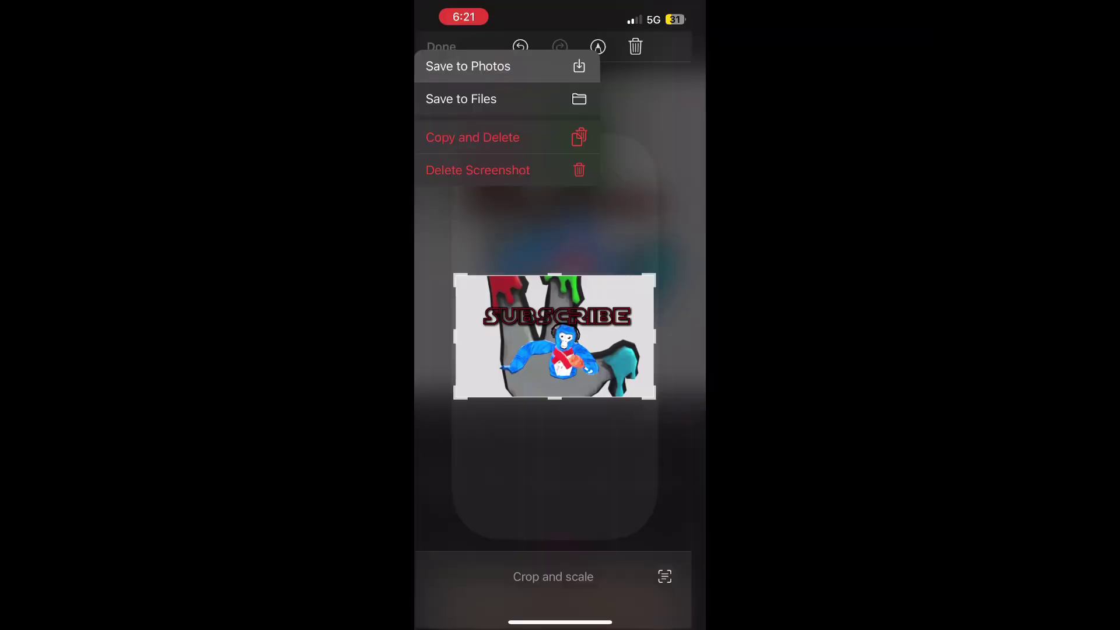
# Start a new CapCut project with the SUBSCRIBE thumbnail image.
pyautogui.moveTo(560, 622); pyautogui.dragTo(560, 350)
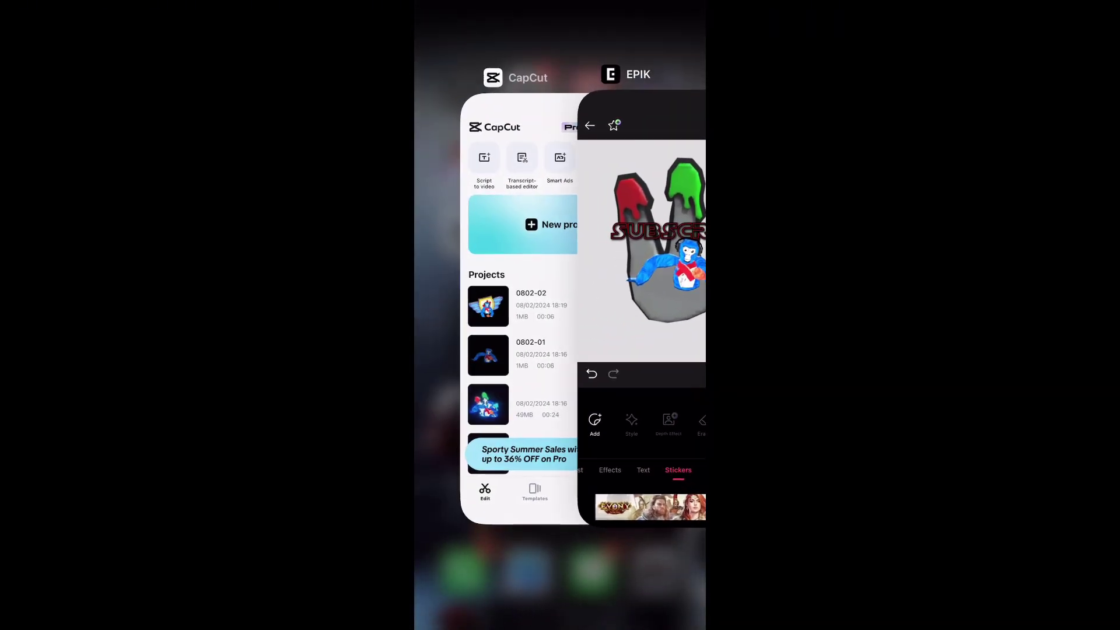
pyautogui.click(507, 292)
pyautogui.click(560, 146)
pyautogui.click(560, 35)
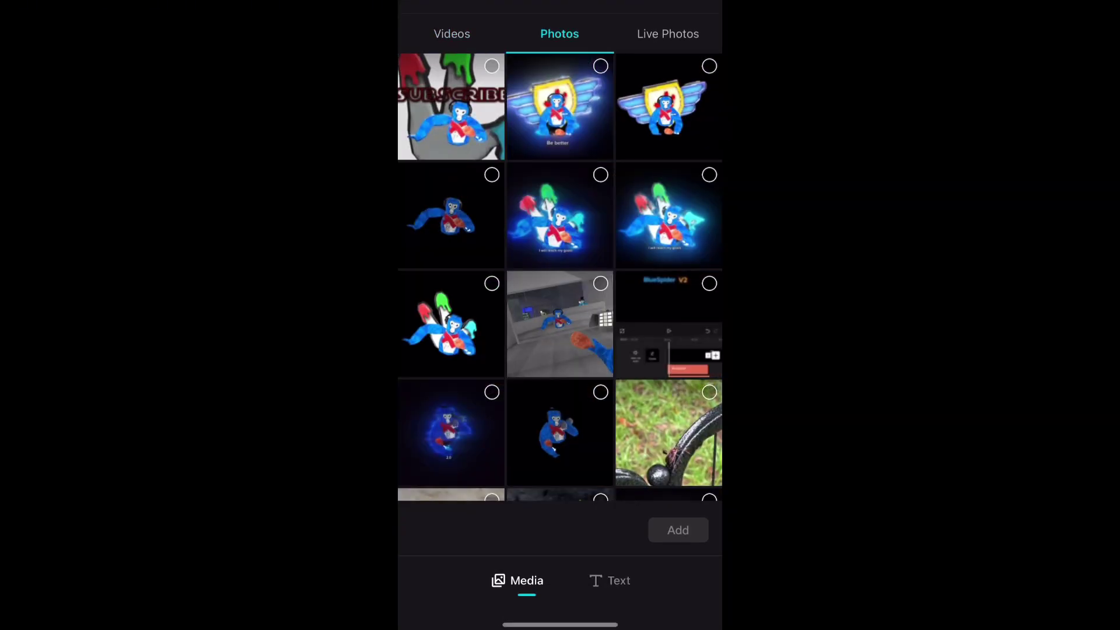
pyautogui.click(449, 105)
pyautogui.click(678, 580)
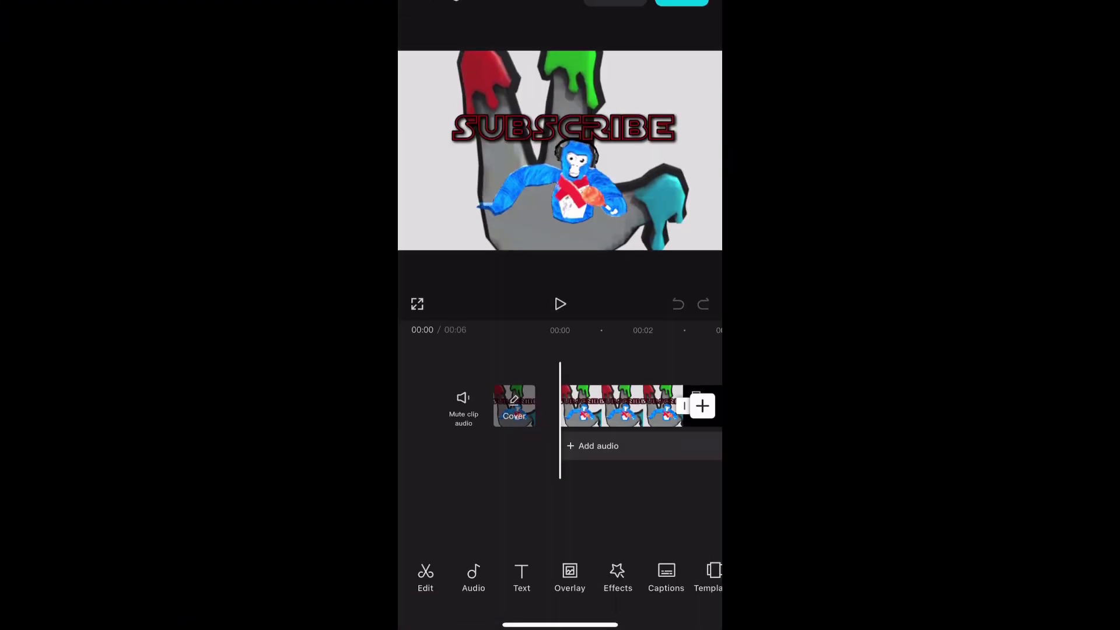
# Apply the Horizontal Flash video effect to the clip.
pyautogui.click(618, 577)
pyautogui.click(480, 572)
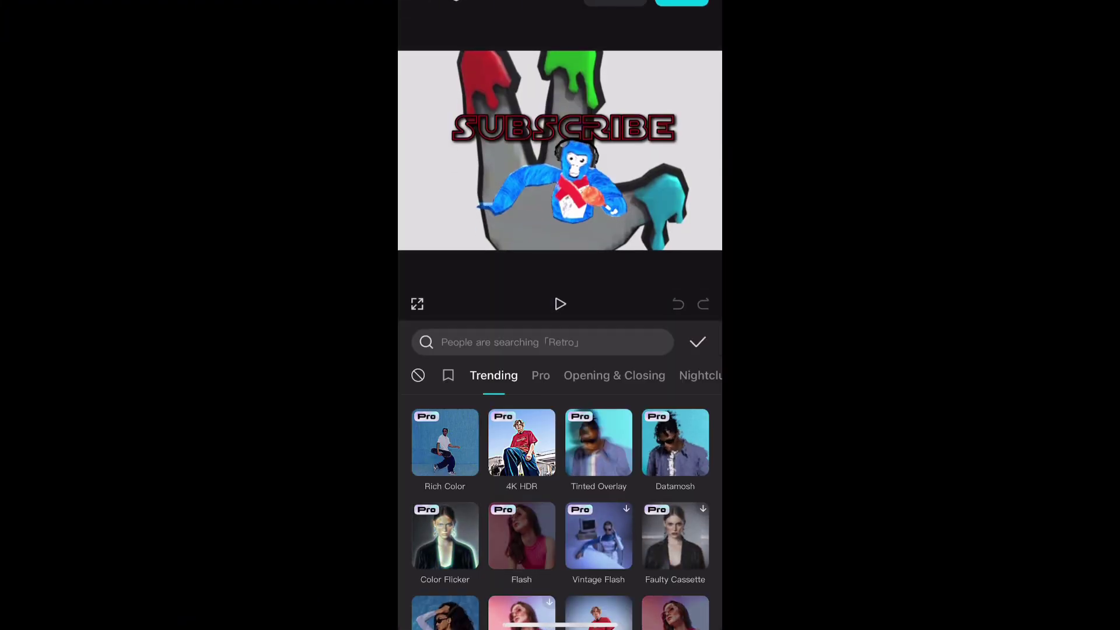
pyautogui.scroll(-5, 560, 496)
pyautogui.scroll(-5, 560, 496)
pyautogui.scroll(-3, 559, 495)
pyautogui.scroll(-2, 560, 496)
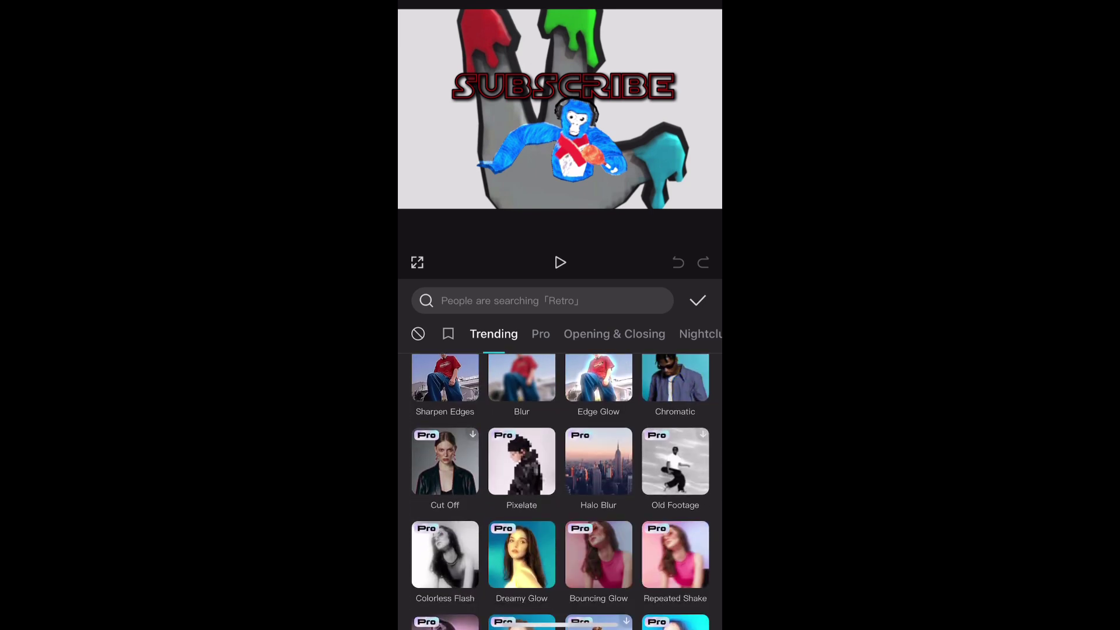
pyautogui.scroll(-2, 560, 490)
pyautogui.click(698, 301)
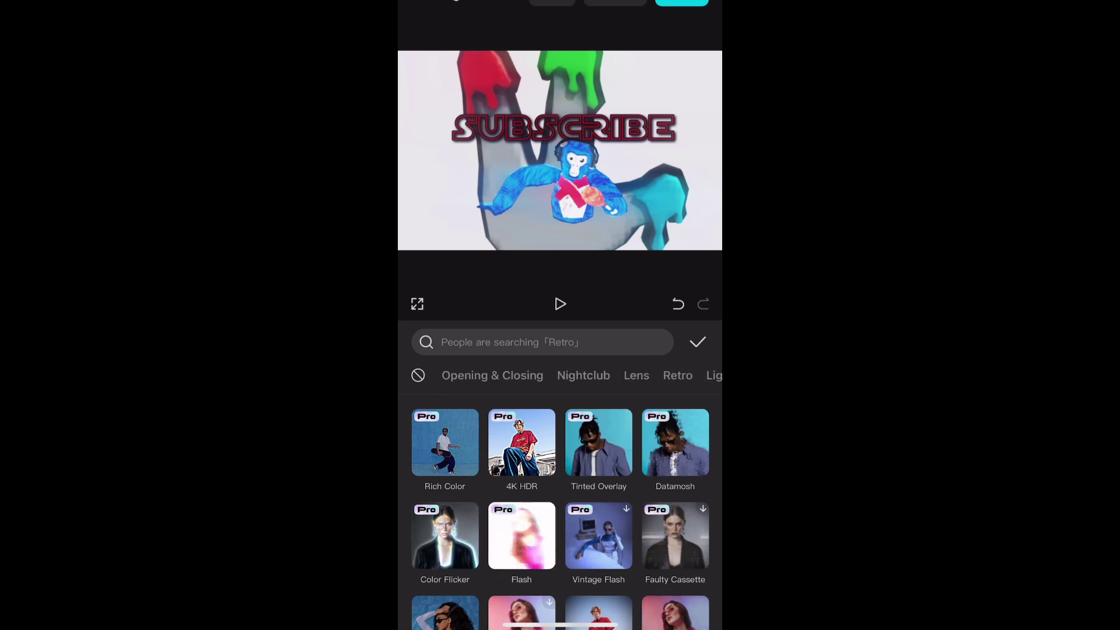
# Add the Vignette effect from the Lens category.
pyautogui.click(636, 375)
pyautogui.scroll(-2, 560, 525)
pyautogui.click(674, 497)
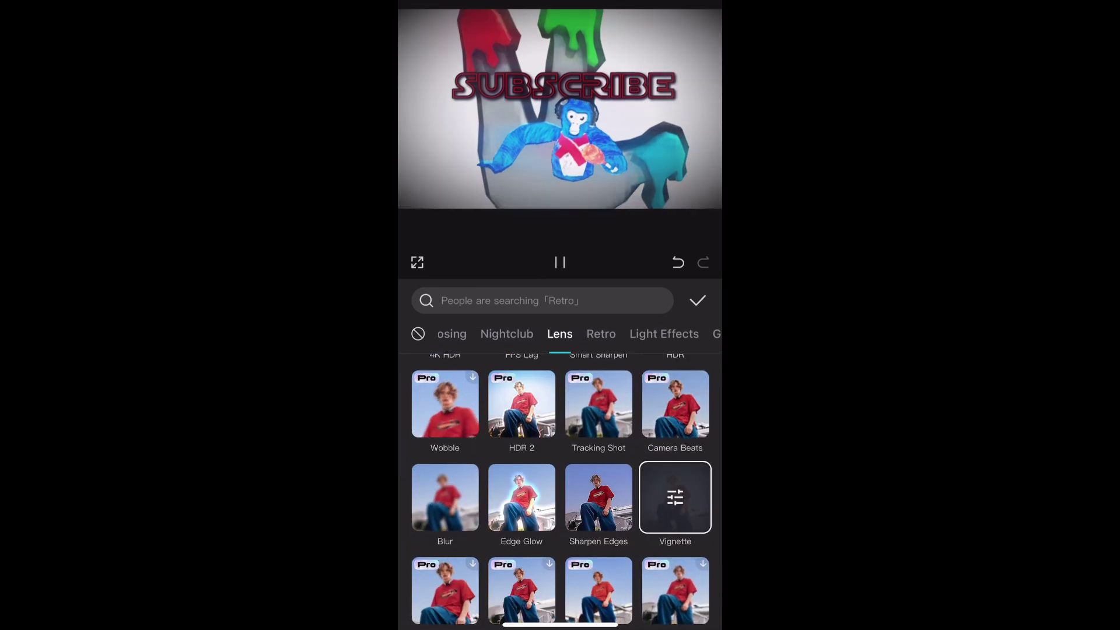
pyautogui.click(698, 301)
# Add the Hazy effect from the Lens category.
pyautogui.click(480, 575)
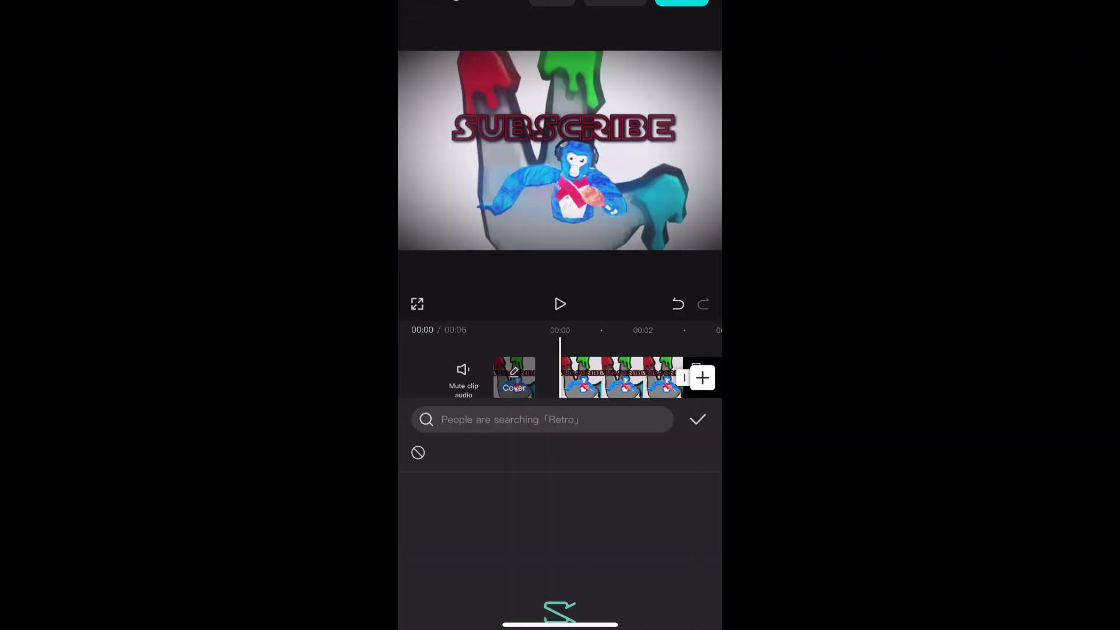
pyautogui.click(655, 375)
pyautogui.scroll(-3, 560, 496)
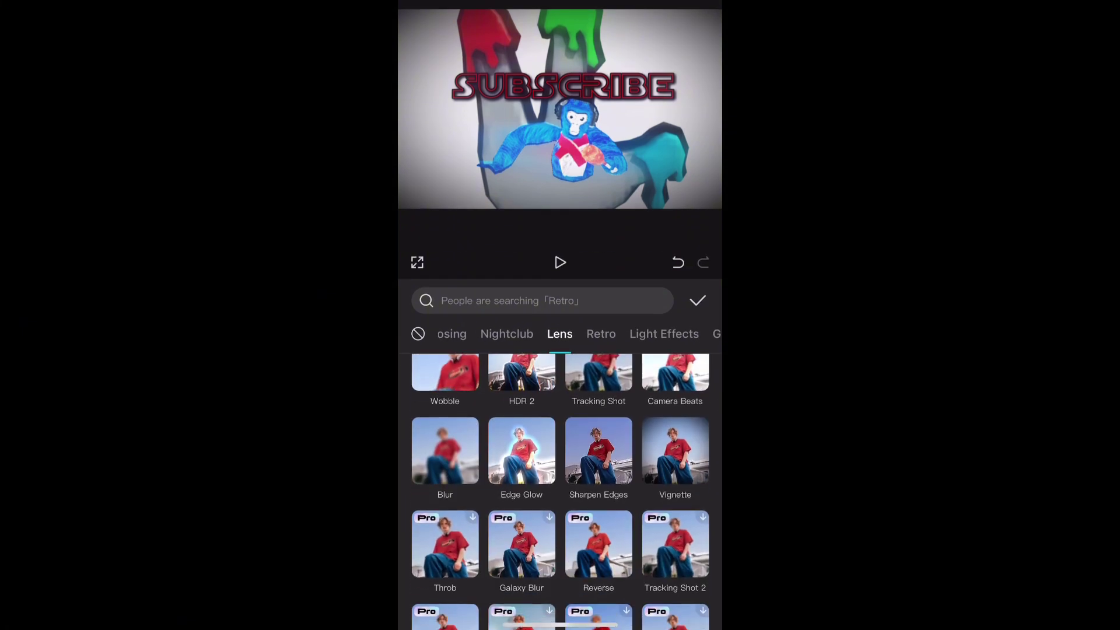
pyautogui.scroll(-2, 560, 495)
pyautogui.scroll(-5, 559, 495)
pyautogui.scroll(-2, 560, 496)
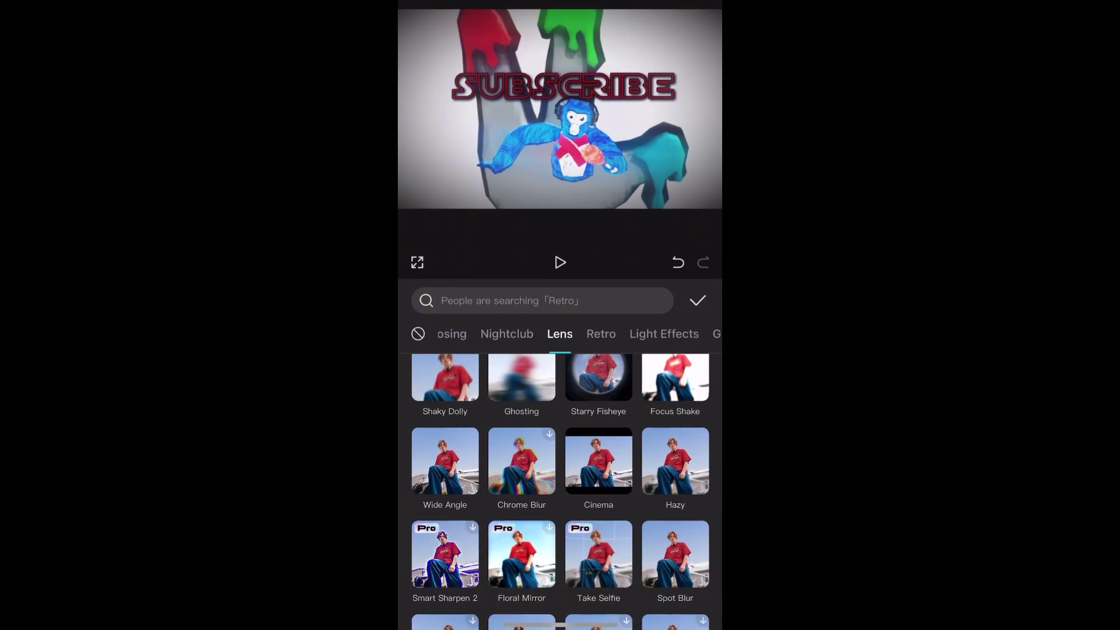
pyautogui.click(674, 457)
pyautogui.click(697, 300)
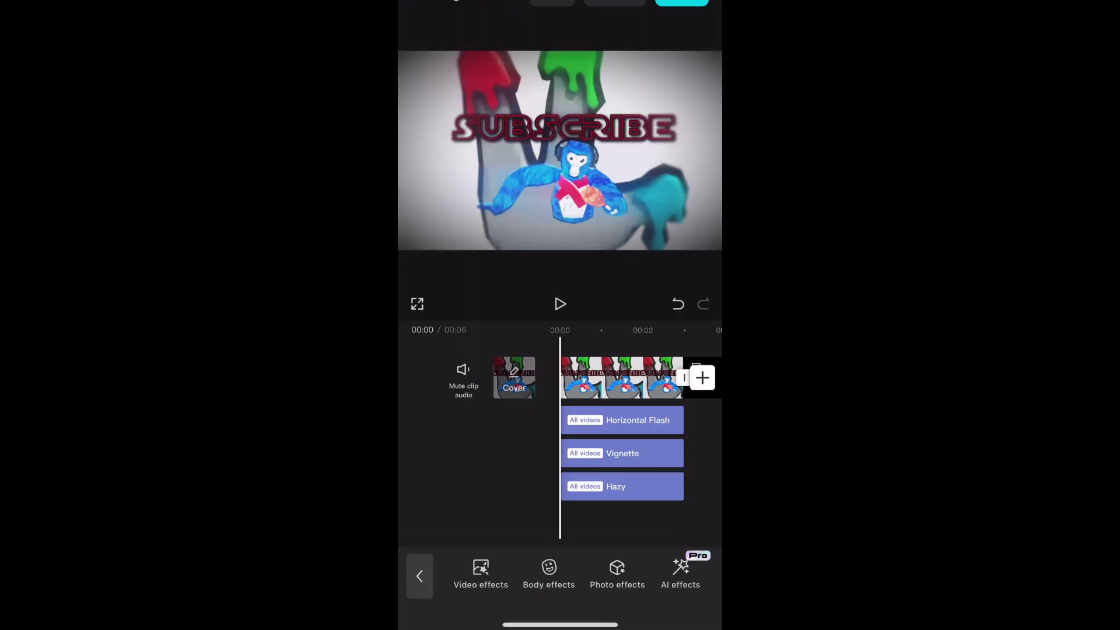
# Scrub the timeline to the two-second mark to preview the three stacked effects.
pyautogui.moveTo(618, 443); pyautogui.dragTo(559, 443)
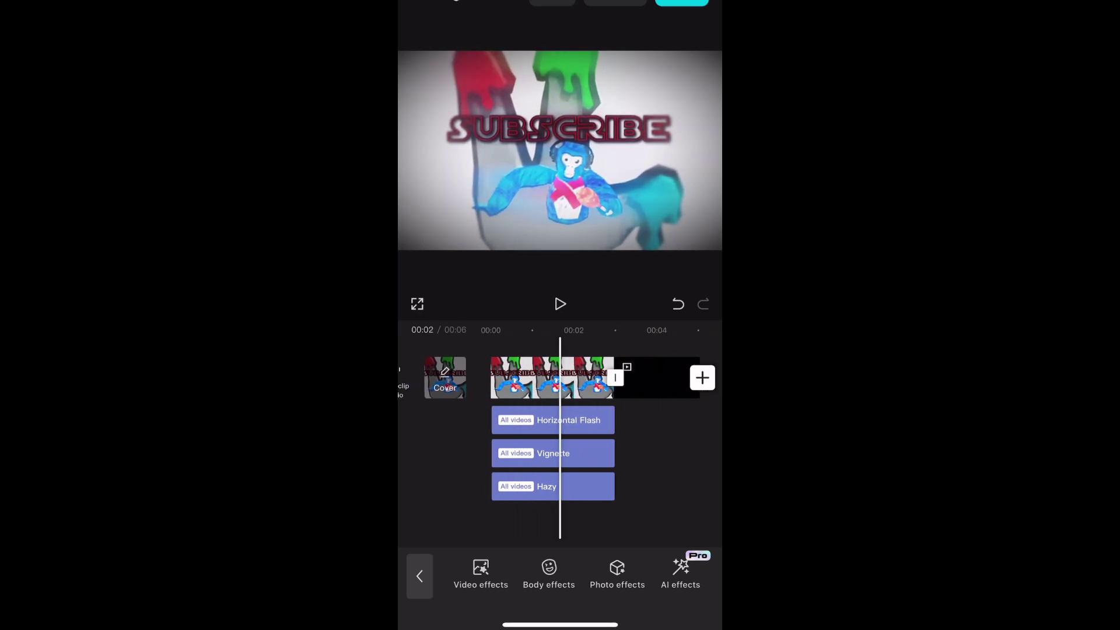